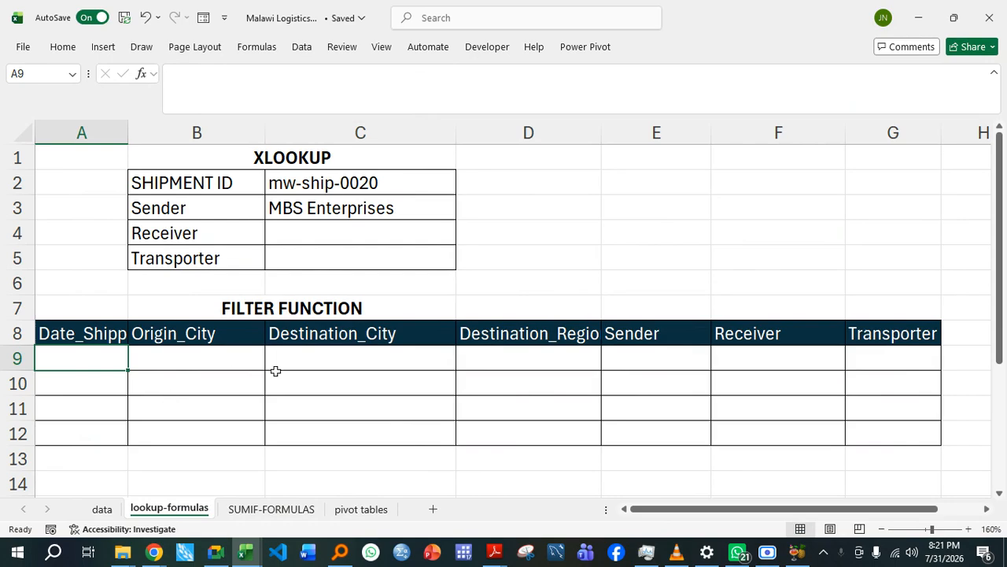
Review the column headers and shipment records on the data sheet, including the Date_Shipped and Shipment_ID columns.
{"action": "left_click", "coordinate": [105, 509]}
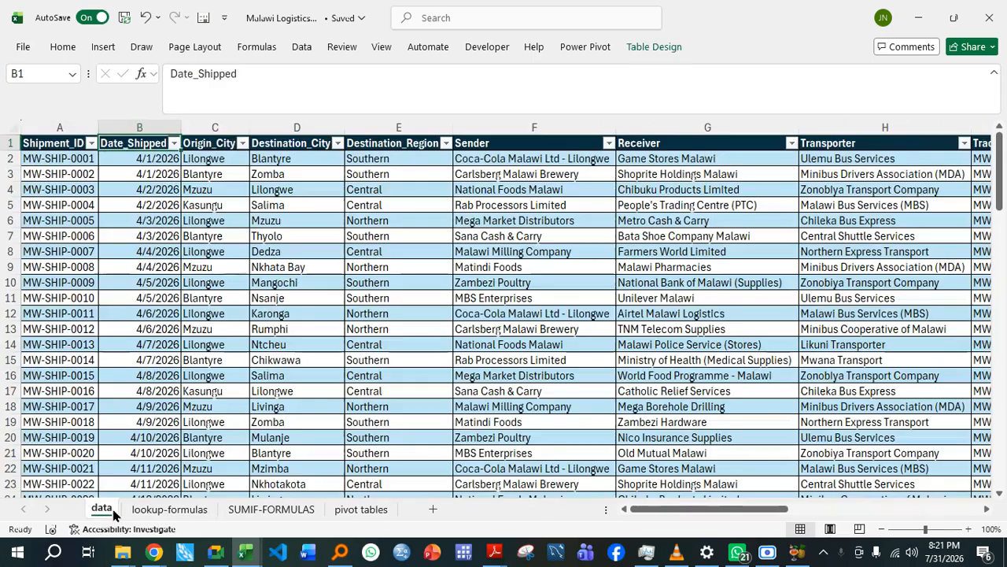
{"action": "left_click", "coordinate": [178, 221]}
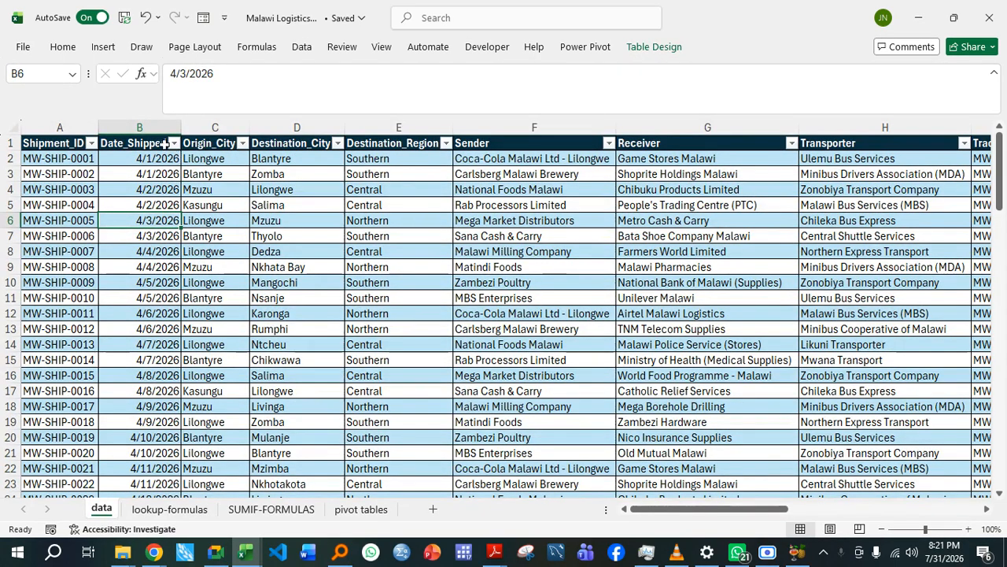
{"action": "left_click", "coordinate": [124, 147]}
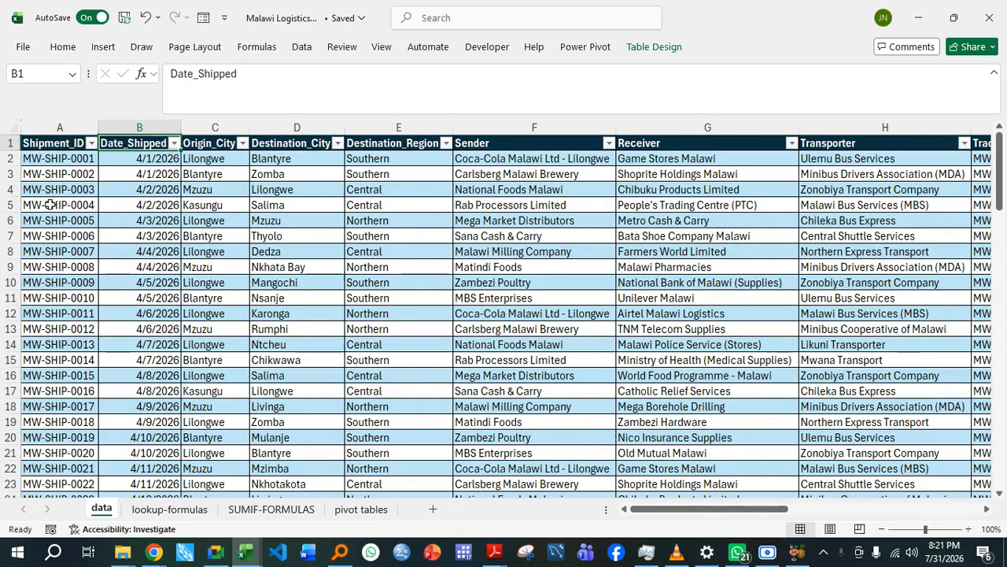
{"action": "left_click", "coordinate": [49, 174]}
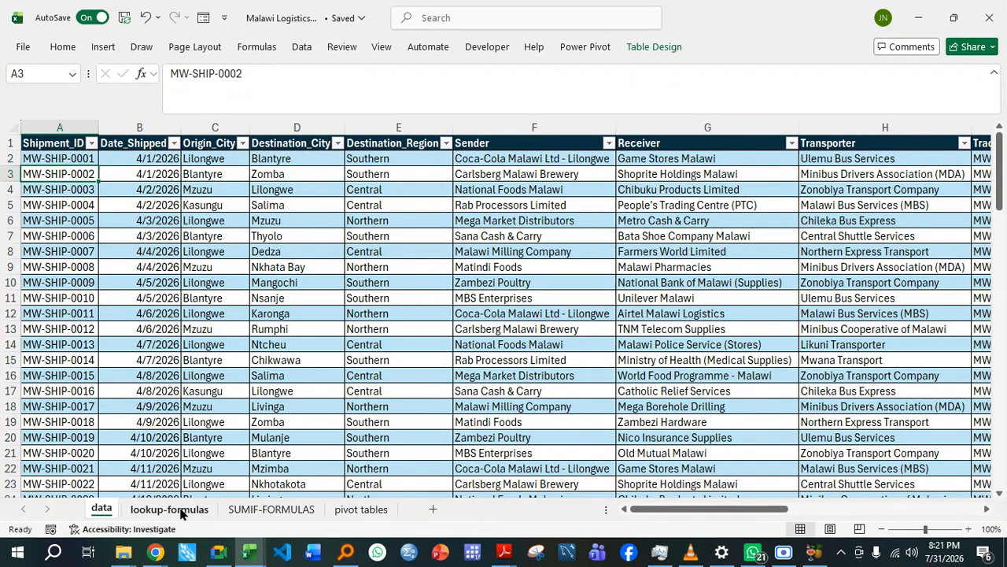
Begin a FILTER formula in cell A9 of the lookup-formulas sheet, under the Date_Shipped header.
{"action": "left_click", "coordinate": [180, 510]}
{"action": "left_click", "coordinate": [178, 427]}
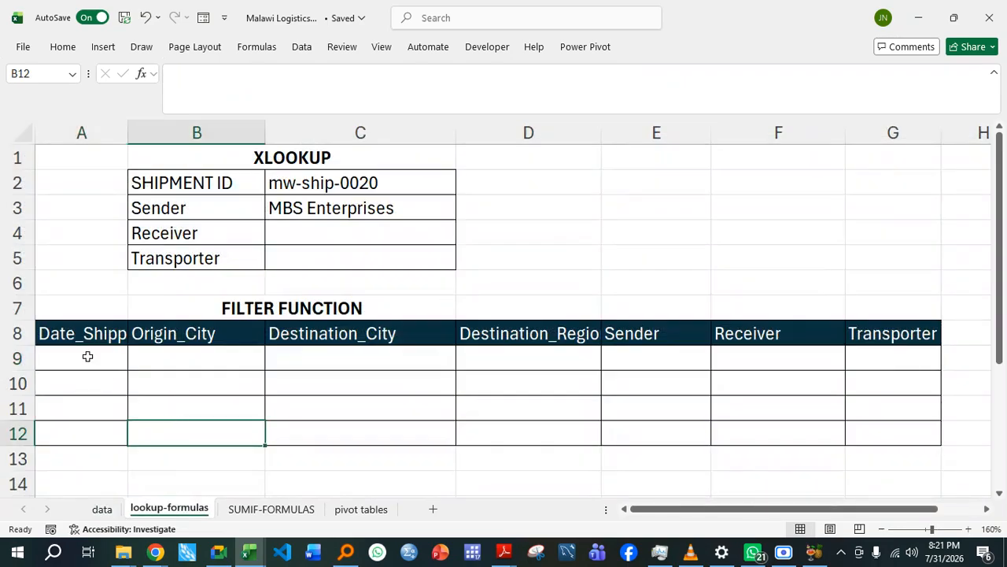
{"action": "left_click", "coordinate": [86, 356]}
{"action": "left_click", "coordinate": [325, 104]}
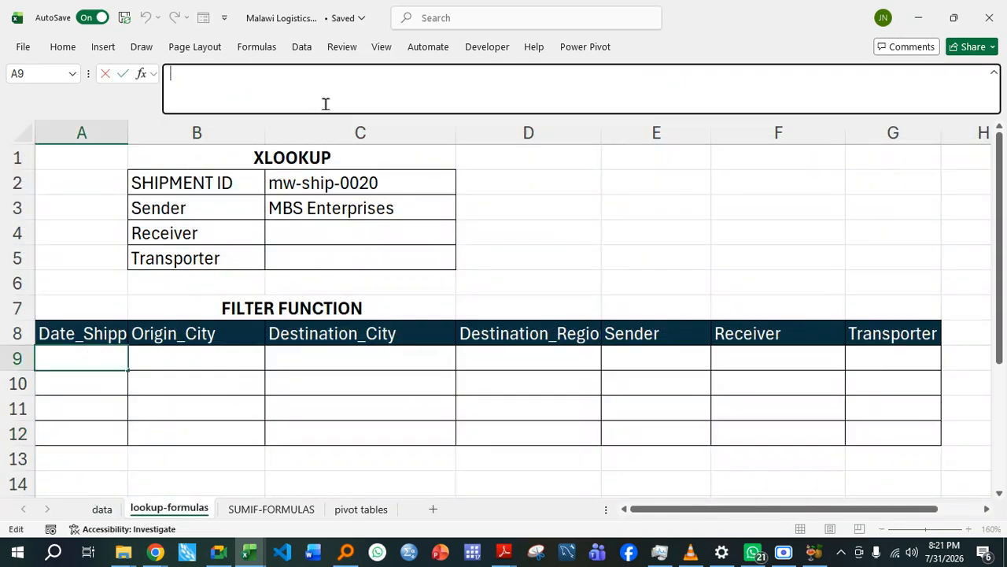
{"action": "type", "text": "=fil"}
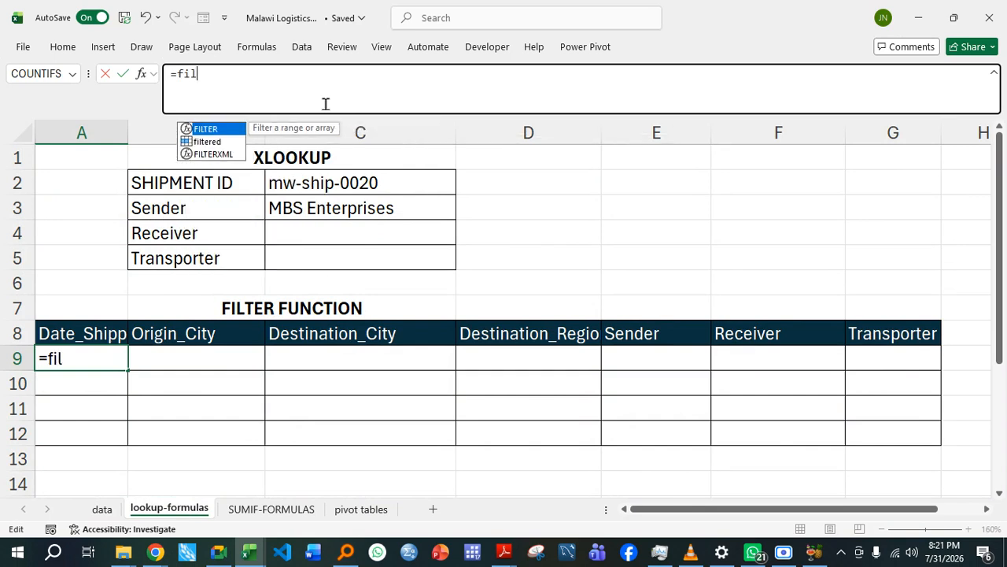
{"action": "type", "text": "ter("}
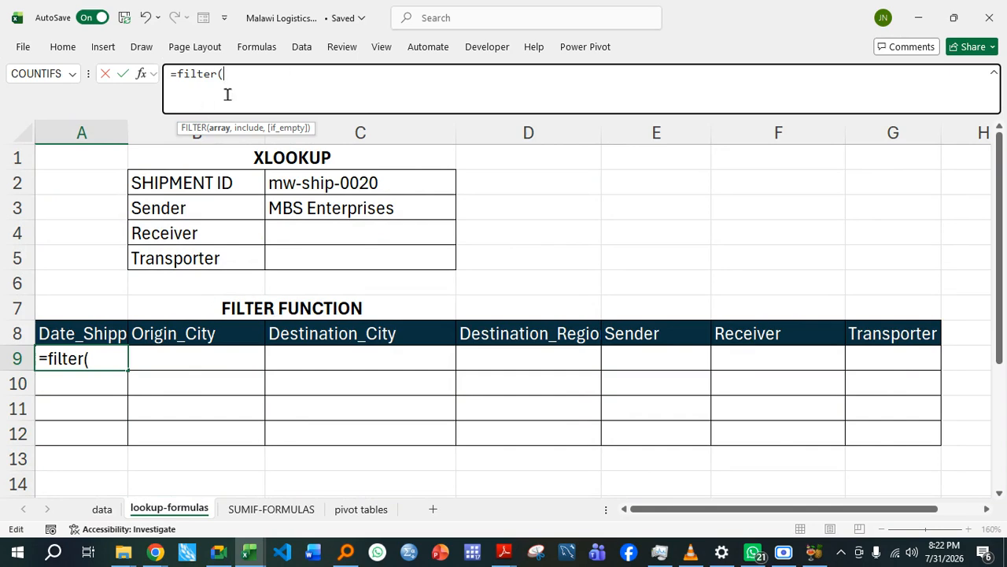
{"action": "left_click", "coordinate": [102, 509]}
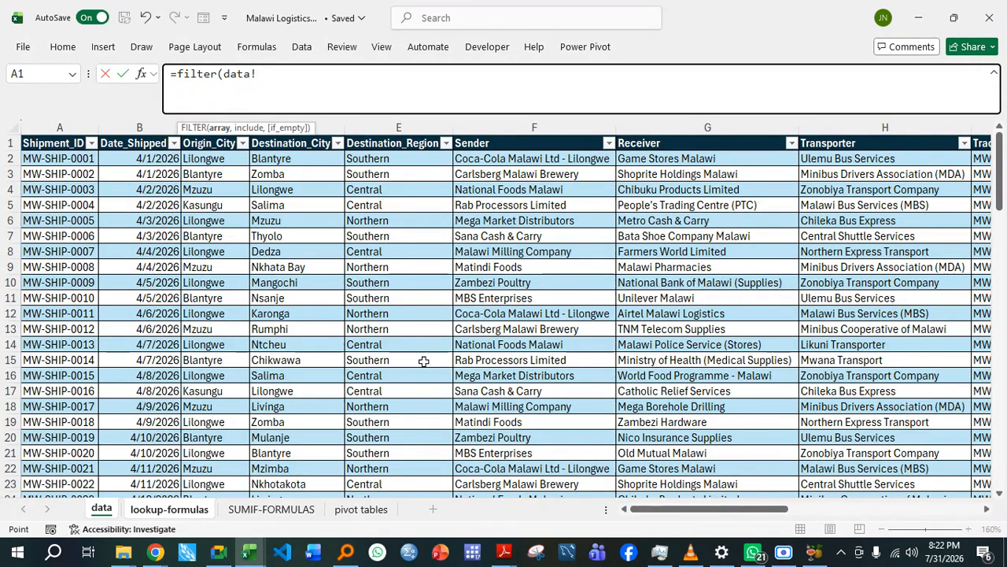
{"action": "key", "text": "BackSpace"}
{"action": "key", "text": "BackSpace"}
{"action": "key", "text": "BackSpace"}
{"action": "key", "text": "BackSpace"}
{"action": "key", "text": "BackSpace"}
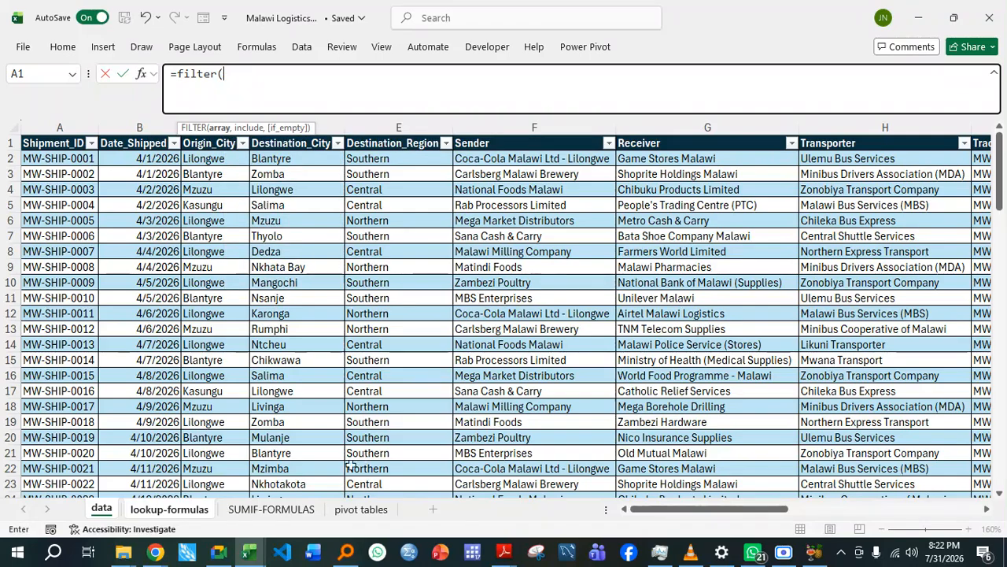
{"action": "left_click", "coordinate": [169, 509]}
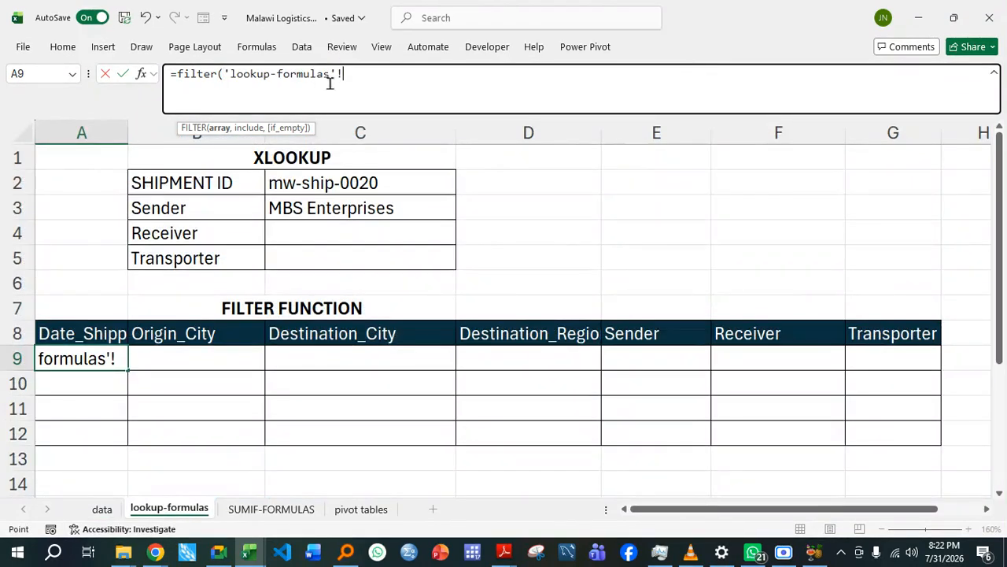
{"action": "key", "text": "BackSpace"}
{"action": "key", "text": "BackSpace"}
{"action": "key", "text": "BackSpace"}
{"action": "key", "text": "BackSpace"}
{"action": "key", "text": "BackSpace"}
{"action": "key", "text": "BackSpace"}
{"action": "key", "text": "BackSpace"}
{"action": "key", "text": "BackSpace"}
{"action": "key", "text": "BackSpace"}
{"action": "key", "text": "BackSpace"}
{"action": "key", "text": "BackSpace"}
{"action": "key", "text": "BackSpace"}
{"action": "key", "text": "BackSpace"}
{"action": "key", "text": "BackSpace"}
{"action": "key", "text": "BackSpace"}
{"action": "key", "text": "BackSpace"}
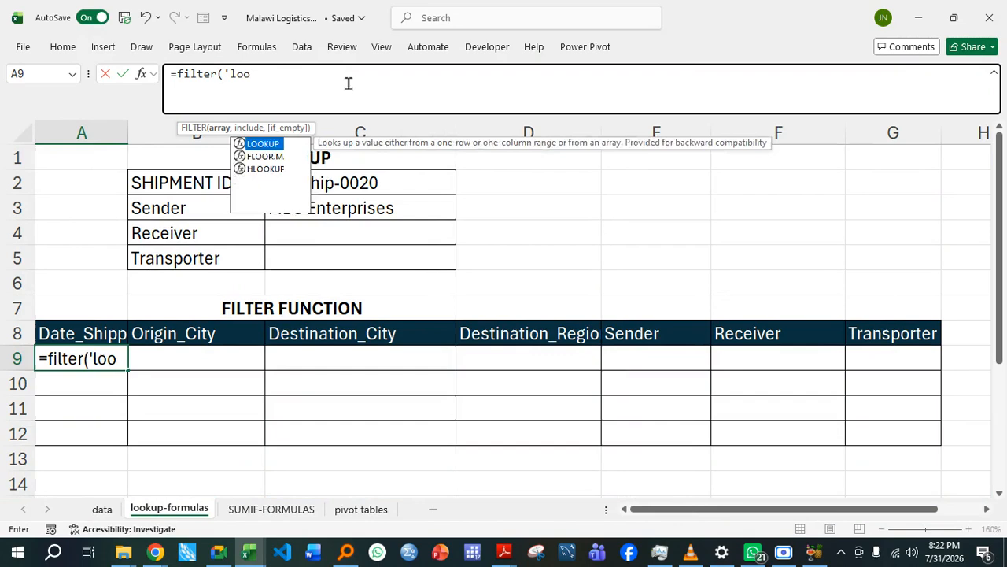
Complete the FILTER formula with the named range filtered as the array and Shipment_ID equal to cell C2 as the condition.
{"action": "type", "text": "f"}
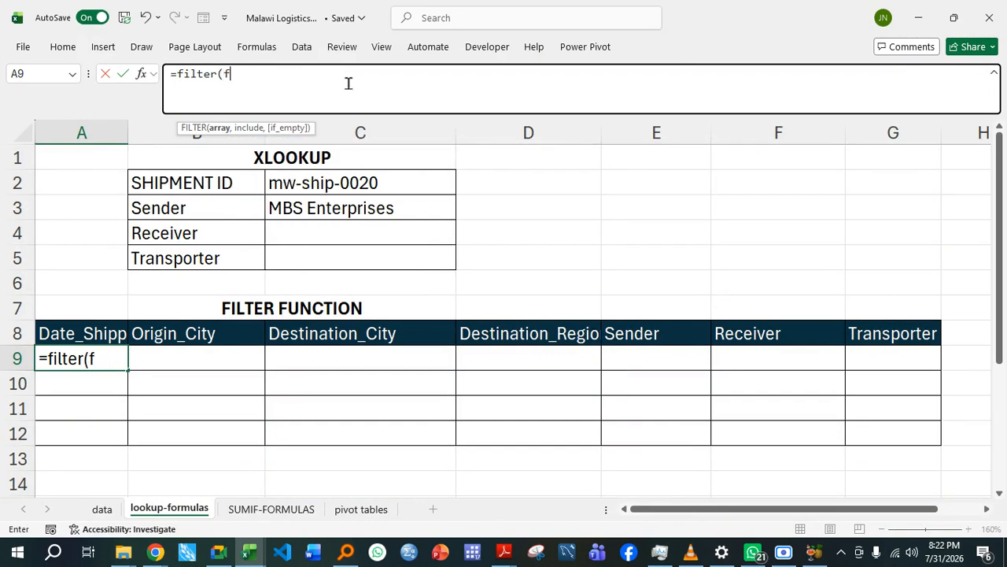
{"action": "type", "text": "il"}
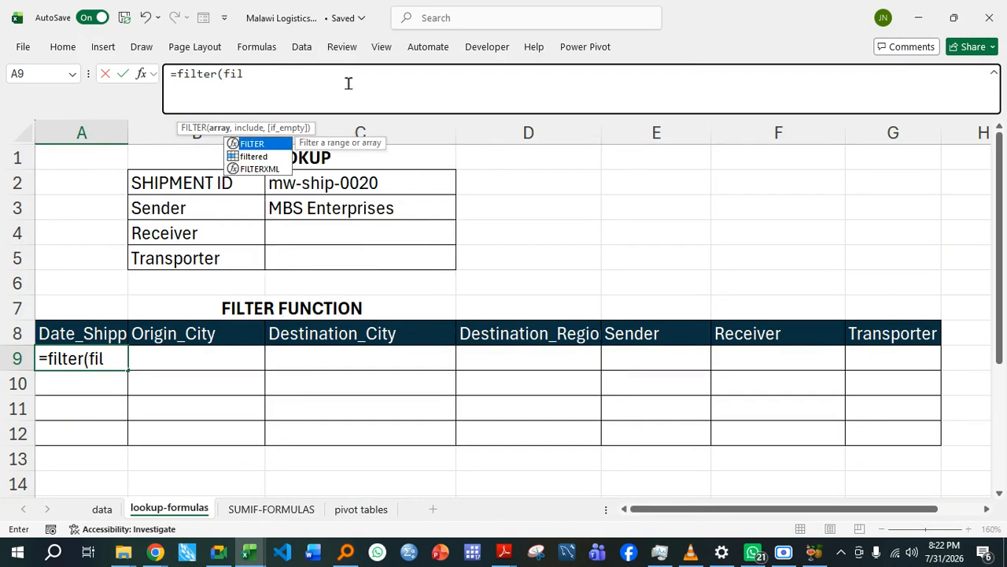
{"action": "double_click", "coordinate": [251, 157]}
{"action": "type", "text": ","}
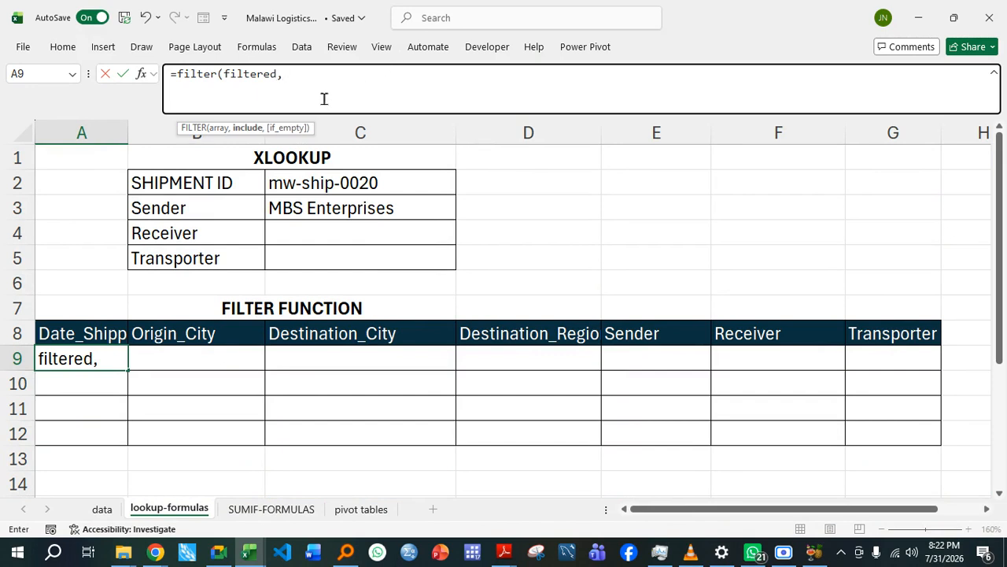
{"action": "type", "text": "ship"}
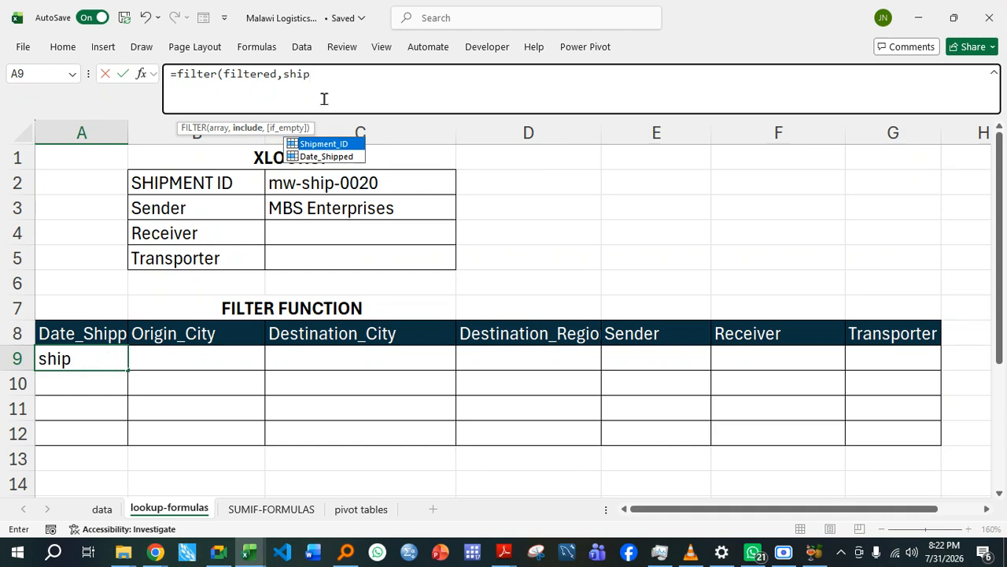
{"action": "double_click", "coordinate": [329, 146]}
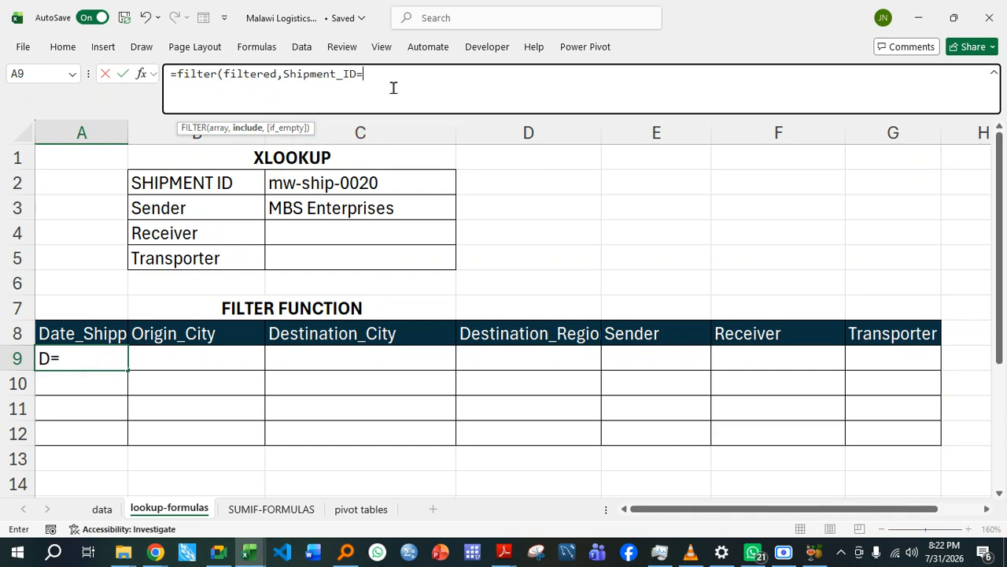
{"action": "left_click", "coordinate": [318, 184]}
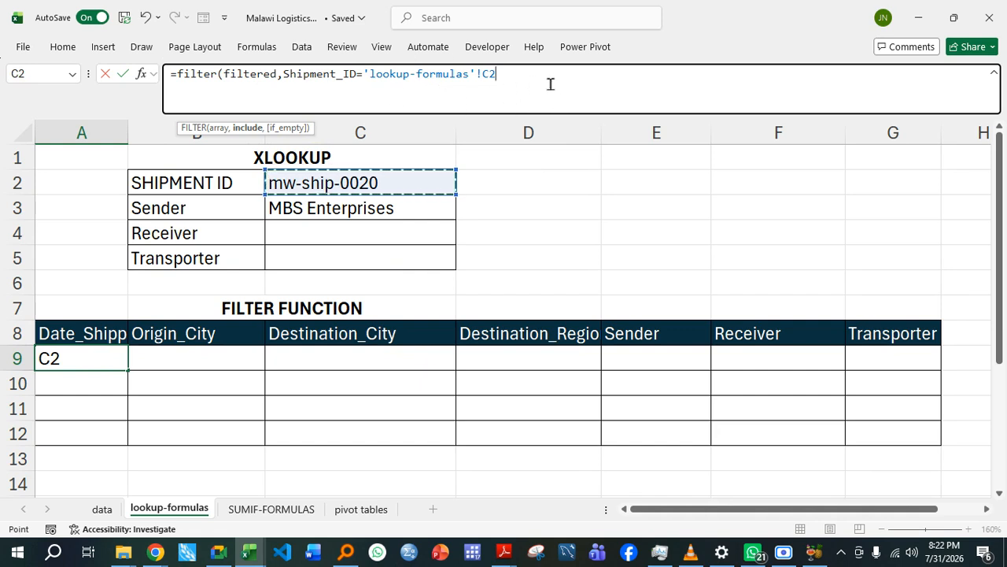
{"action": "type", "text": ")"}
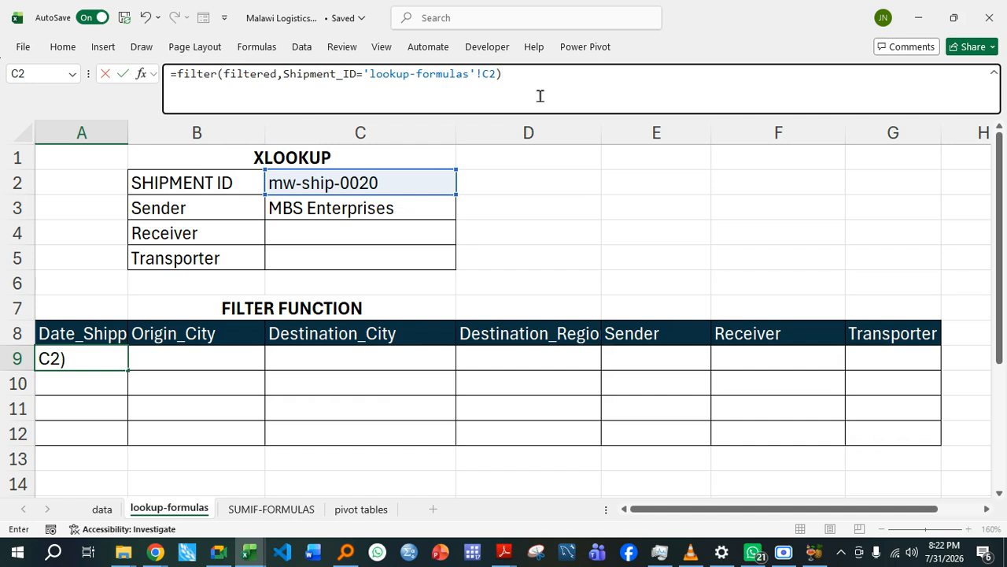
{"action": "key", "text": "Return"}
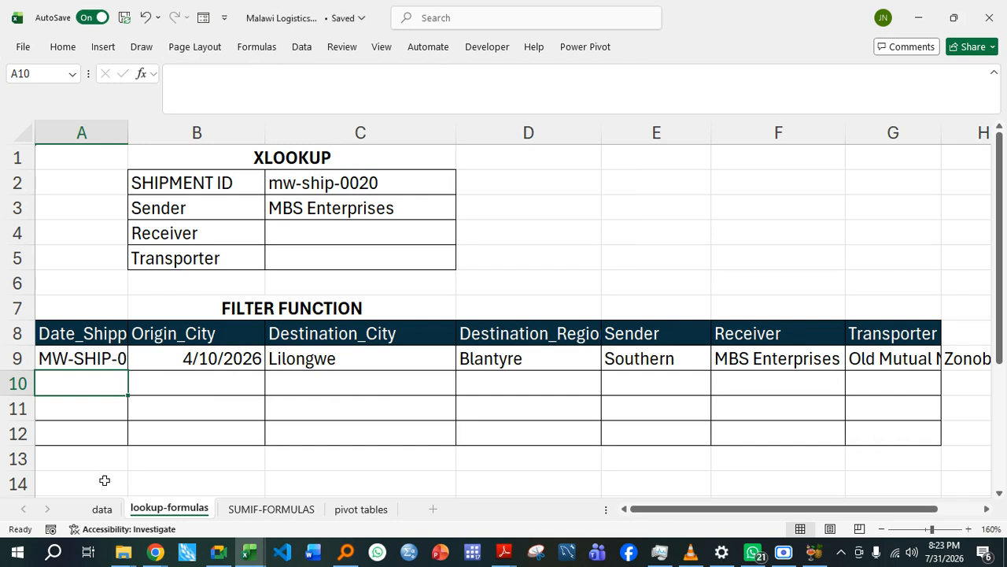
Go to the named range filtered on the data sheet to check which columns it covers.
{"action": "left_click", "coordinate": [103, 510]}
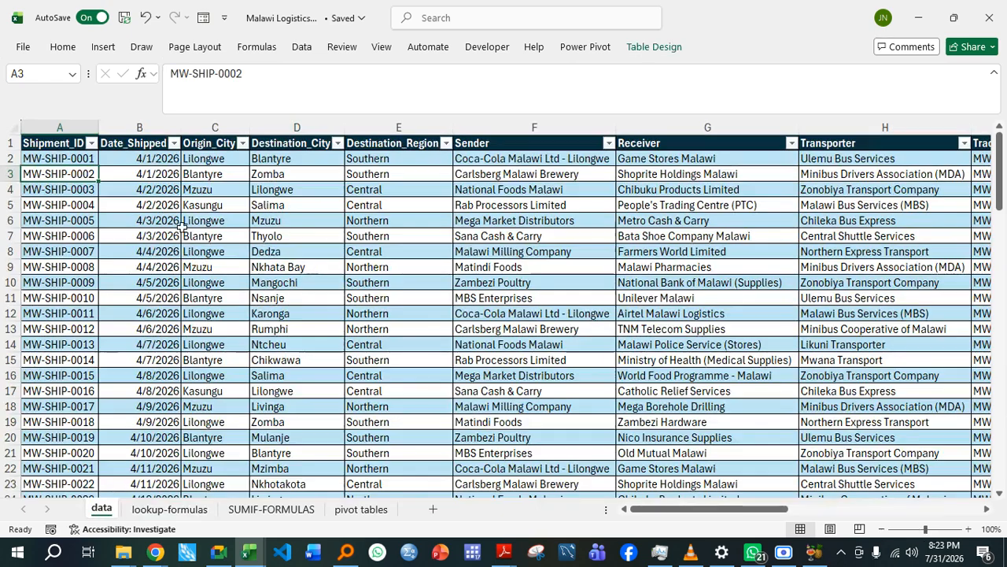
{"action": "left_click", "coordinate": [193, 223]}
{"action": "left_click", "coordinate": [72, 73]}
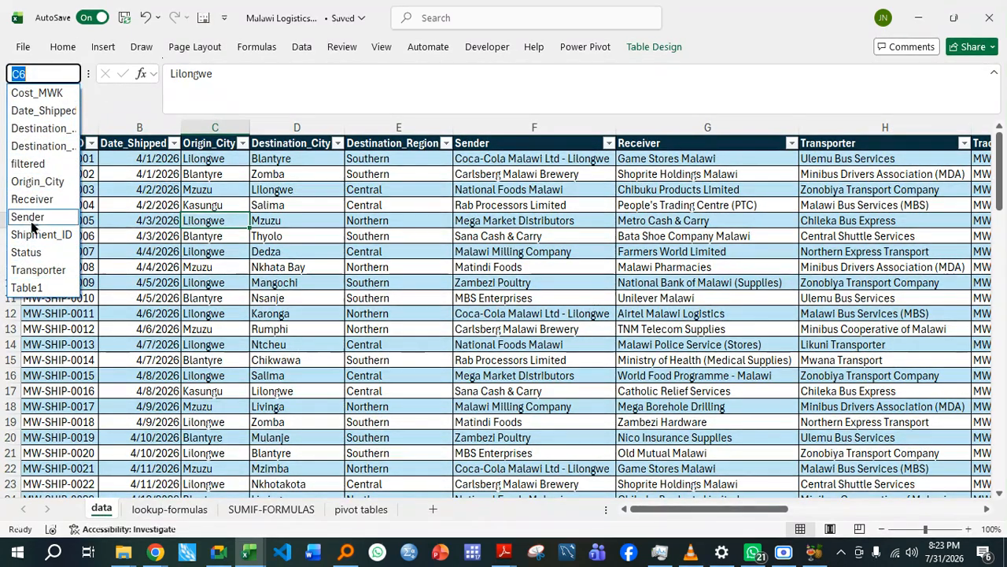
{"action": "left_click", "coordinate": [30, 163]}
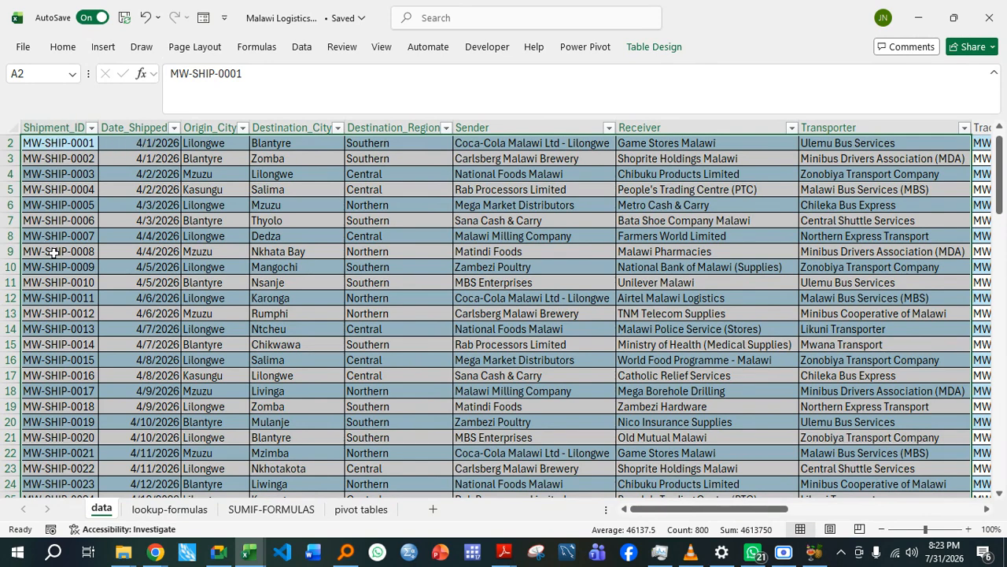
{"action": "left_click", "coordinate": [150, 146]}
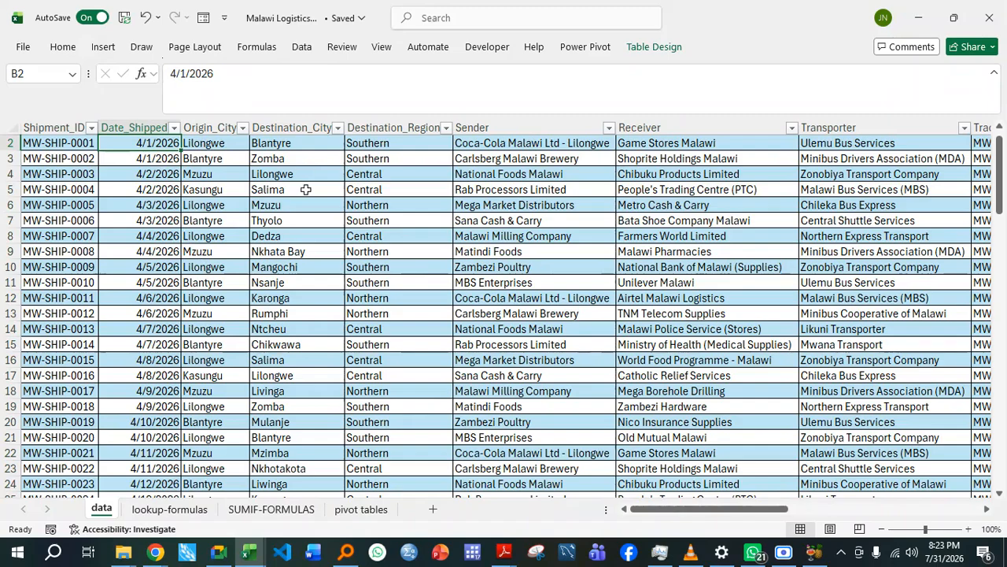
Edit the named range filtered so that it refers to =Table1[[Date_Shipped]:[Transporter]].
{"action": "left_click", "coordinate": [258, 49]}
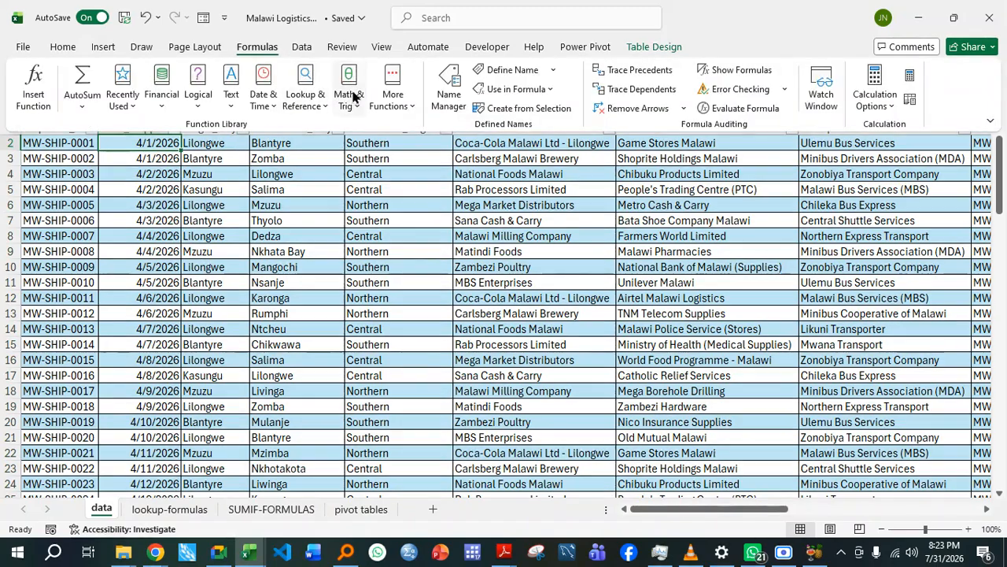
{"action": "left_click", "coordinate": [446, 101]}
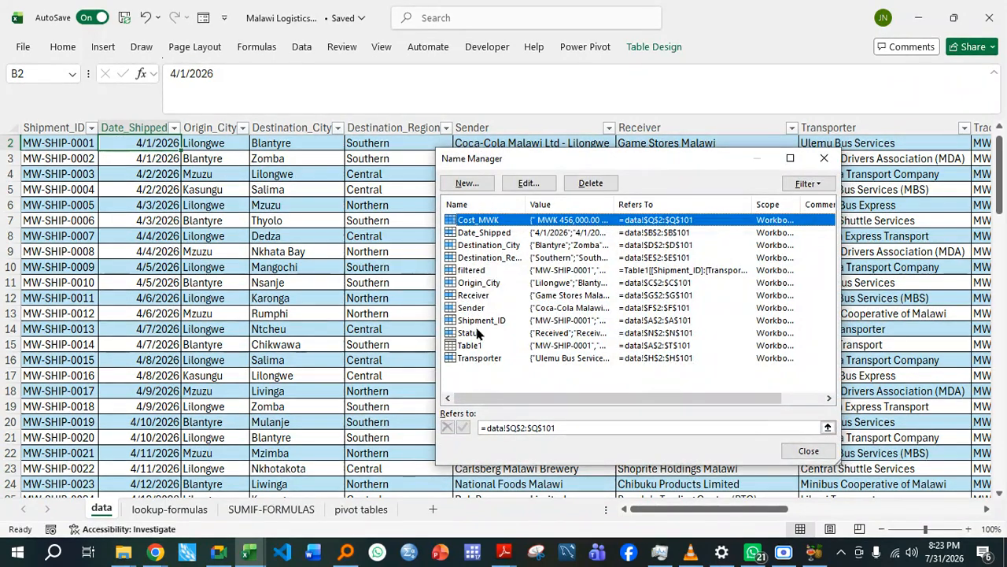
{"action": "left_click", "coordinate": [470, 271]}
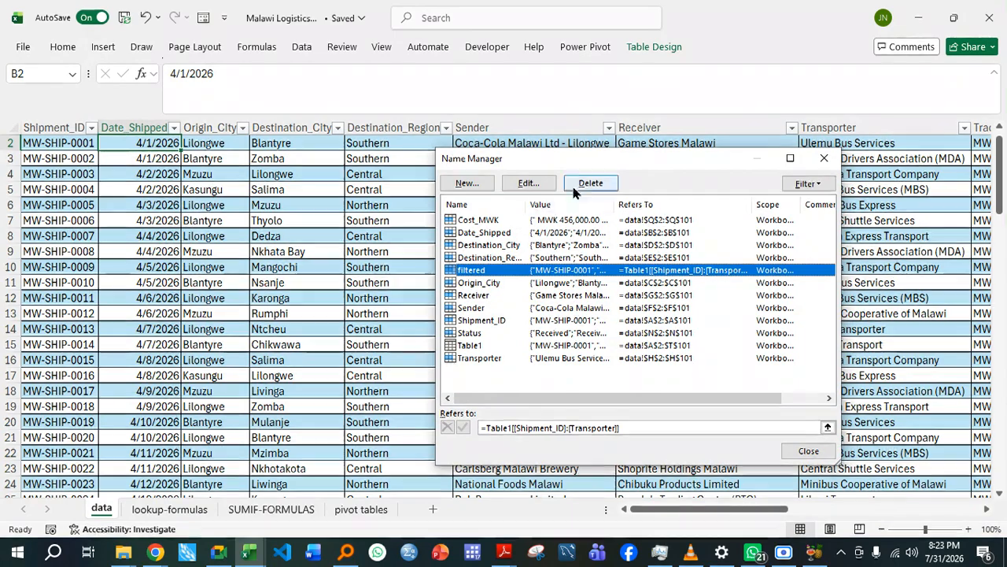
{"action": "left_click", "coordinate": [543, 182]}
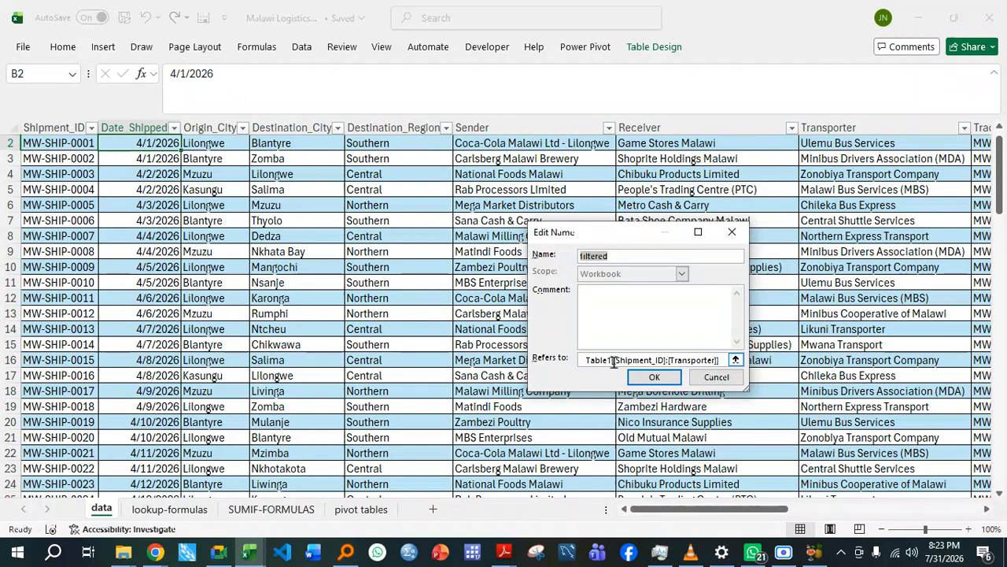
{"action": "left_click", "coordinate": [663, 359]}
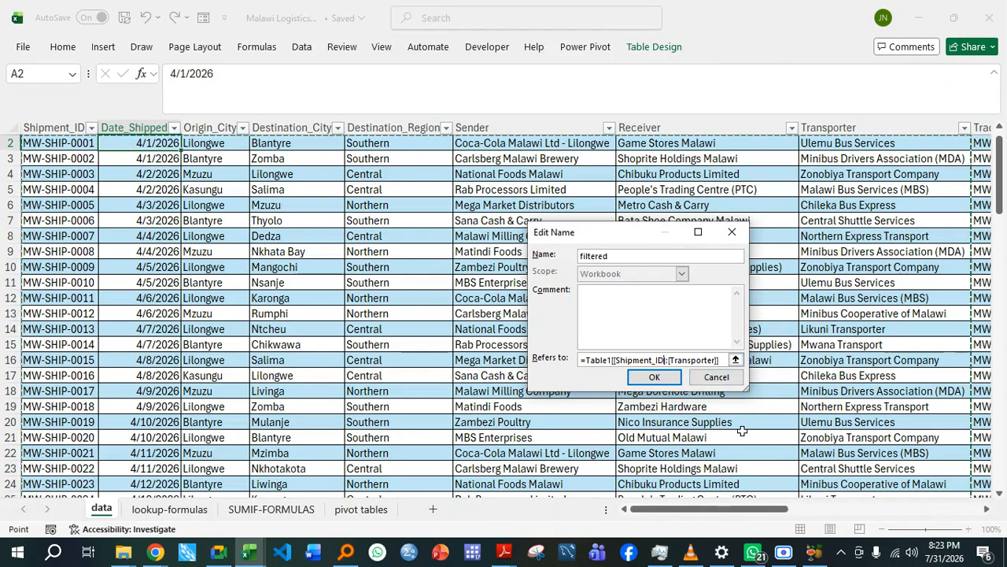
{"action": "key", "text": "BackSpace"}
{"action": "key", "text": "BackSpace"}
{"action": "key", "text": "BackSpace"}
{"action": "key", "text": "BackSpace"}
{"action": "key", "text": "BackSpace"}
{"action": "key", "text": "BackSpace"}
{"action": "key", "text": "BackSpace"}
{"action": "key", "text": "BackSpace"}
{"action": "key", "text": "BackSpace"}
{"action": "key", "text": "BackSpace"}
{"action": "key", "text": "BackSpace"}
{"action": "key", "text": "BackSpace"}
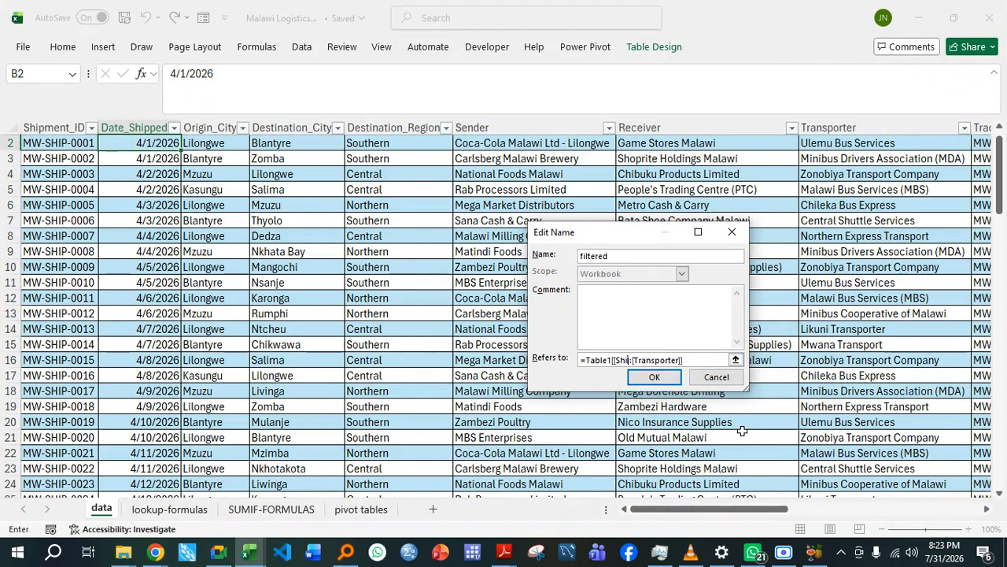
{"action": "type", "text": "D"}
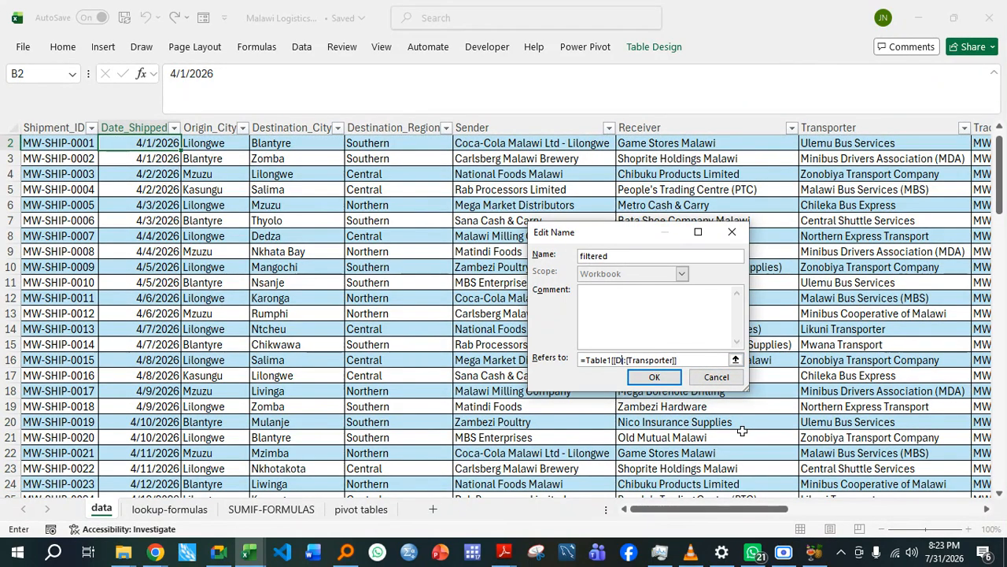
{"action": "type", "text": "ate_"}
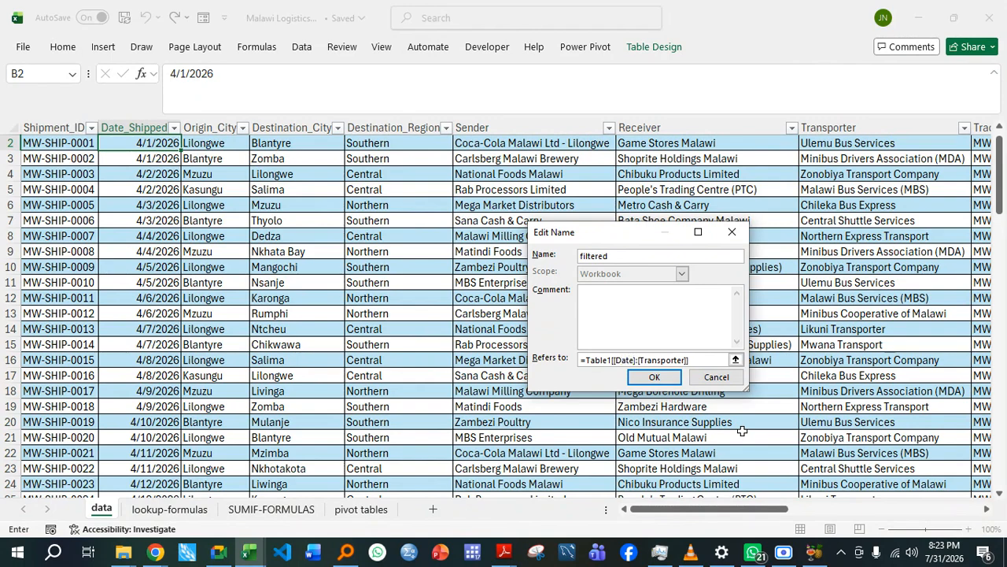
{"action": "type", "text": "Shipped"}
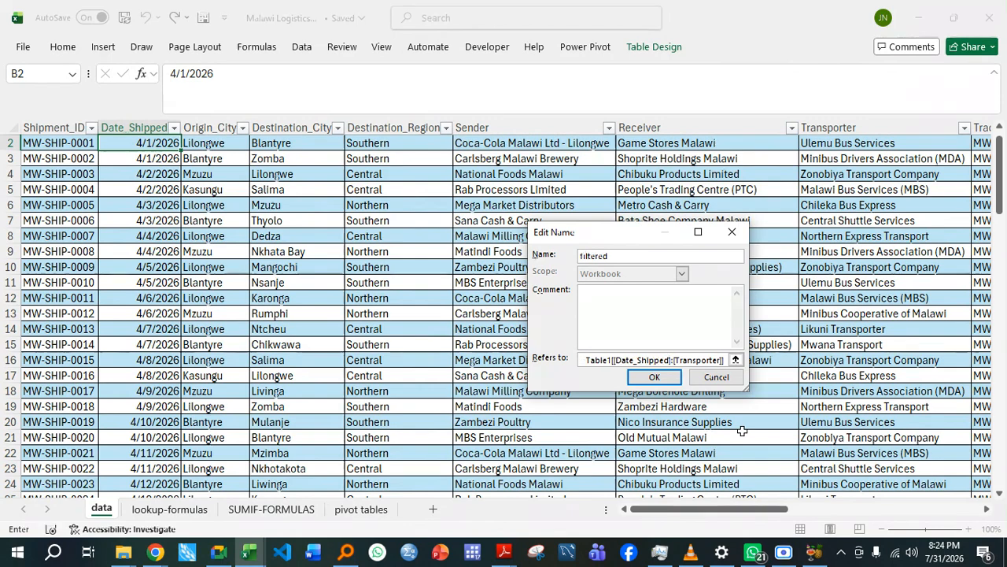
{"action": "type", "text": "]"}
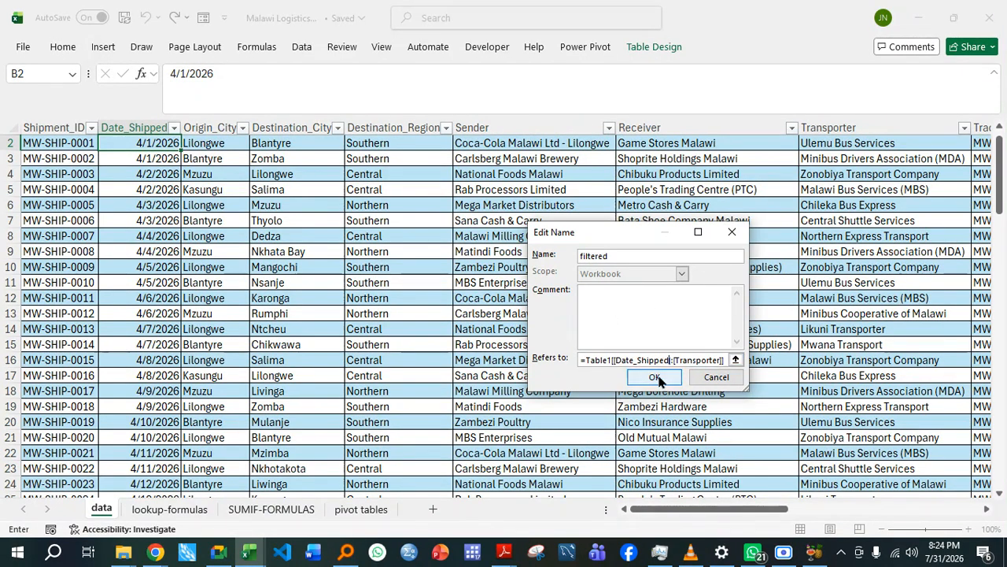
{"action": "left_click", "coordinate": [658, 377]}
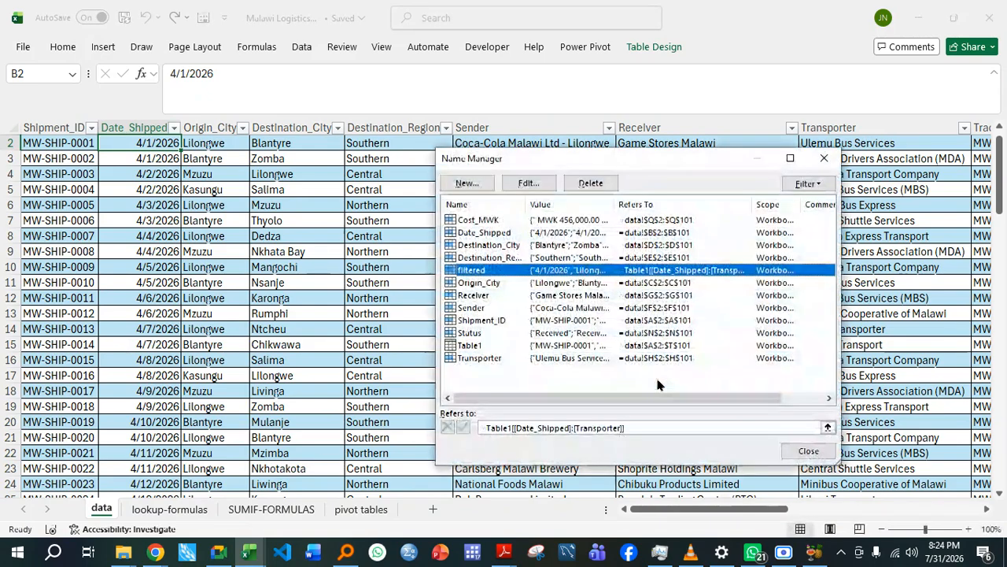
Close the Name Manager and return to cell A9 on the lookup-formulas sheet to check the FILTER output.
{"action": "left_click", "coordinate": [810, 452]}
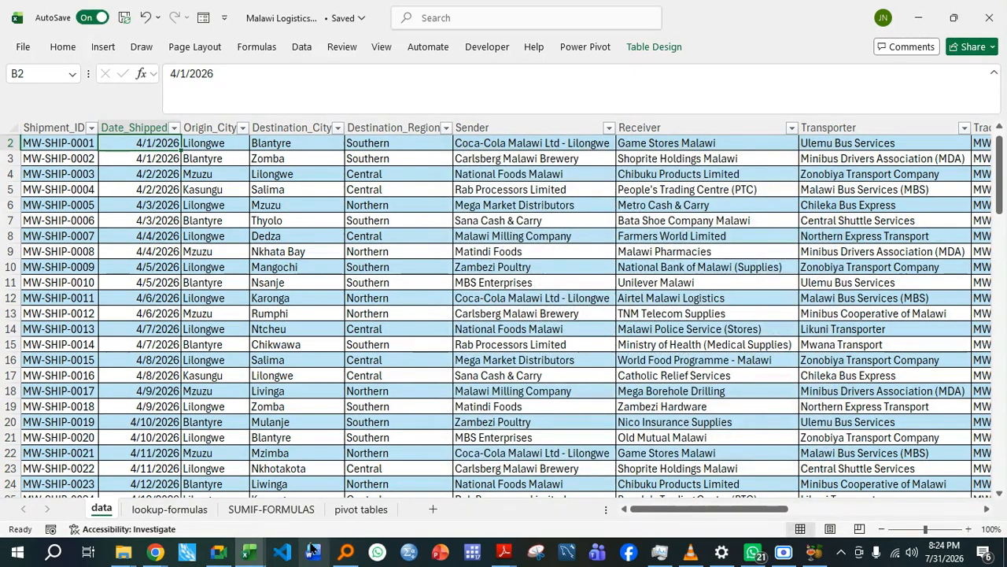
{"action": "left_click", "coordinate": [180, 511]}
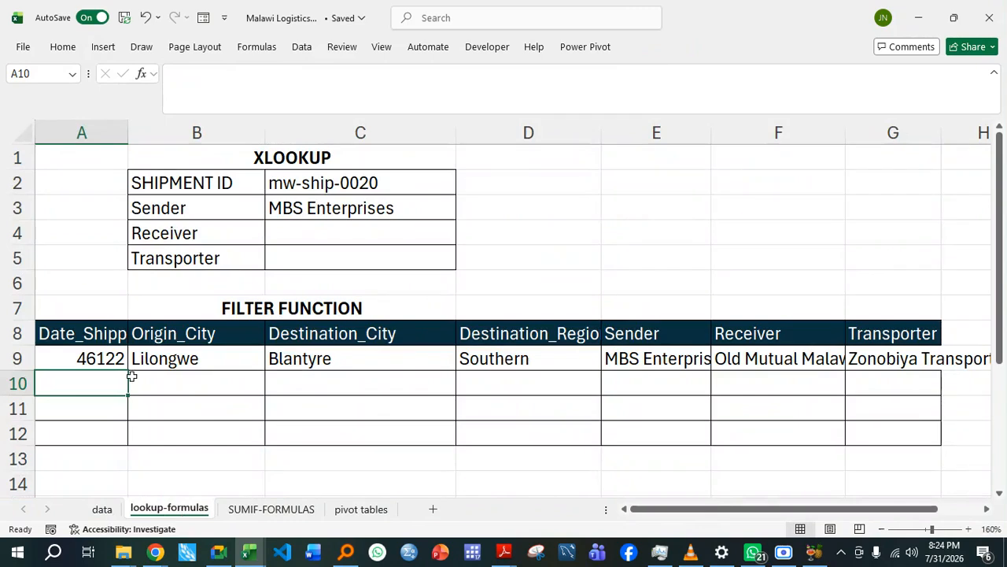
{"action": "left_click", "coordinate": [79, 359]}
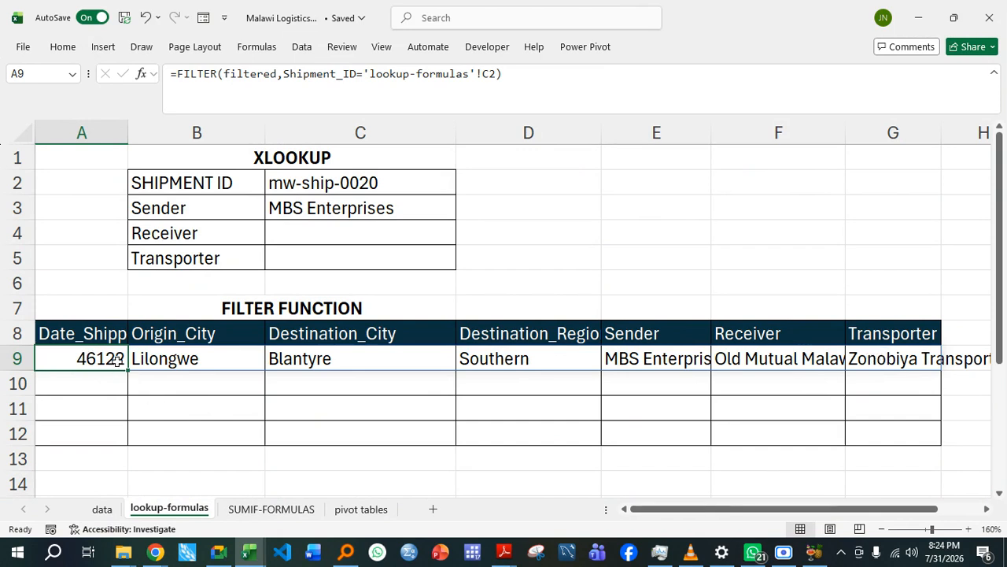
Format cells A9:A12 under the Date_Shipped header as Short Date.
{"action": "left_click_drag", "start_coordinate": [82, 356], "coordinate": [83, 429]}
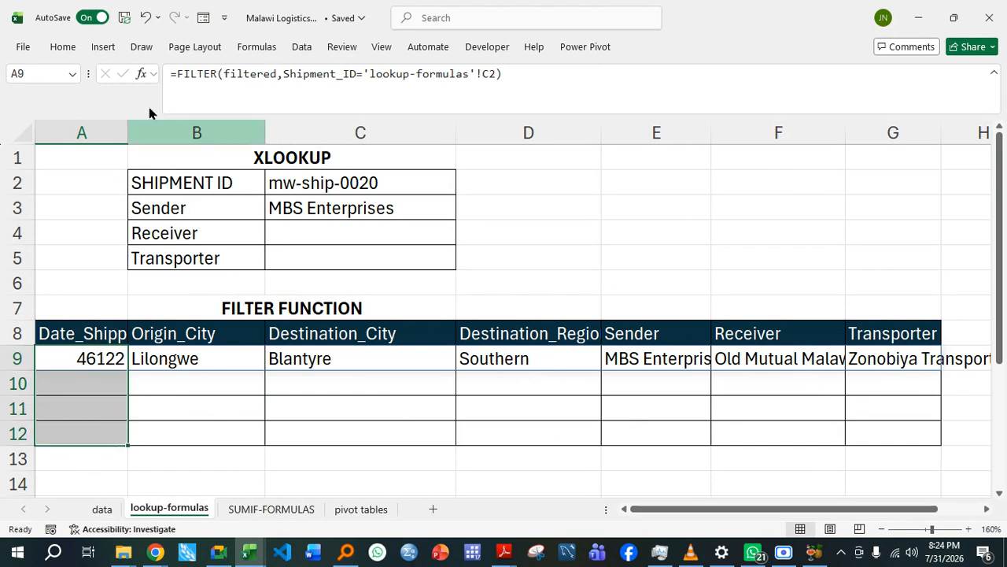
{"action": "left_click", "coordinate": [63, 46]}
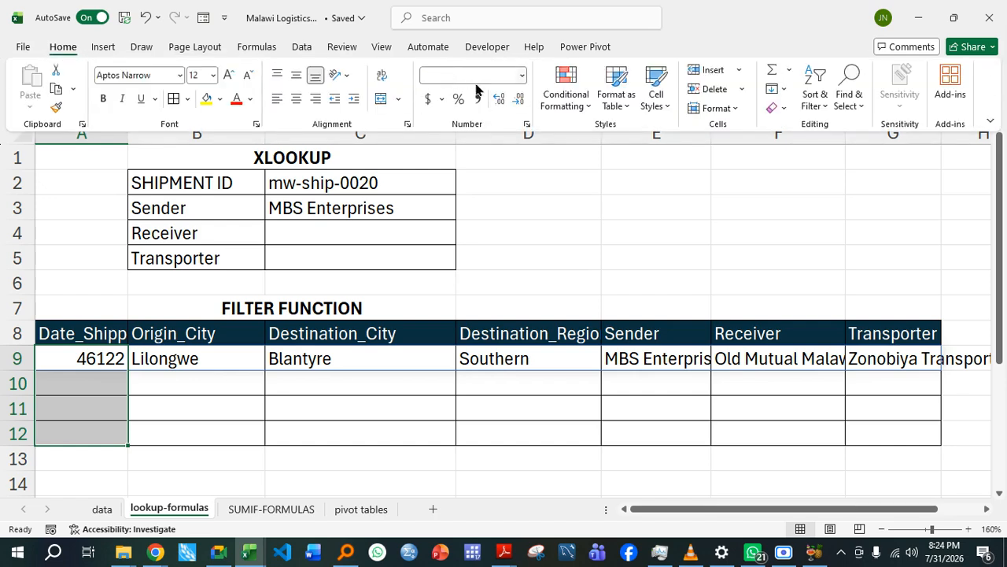
{"action": "left_click", "coordinate": [521, 77]}
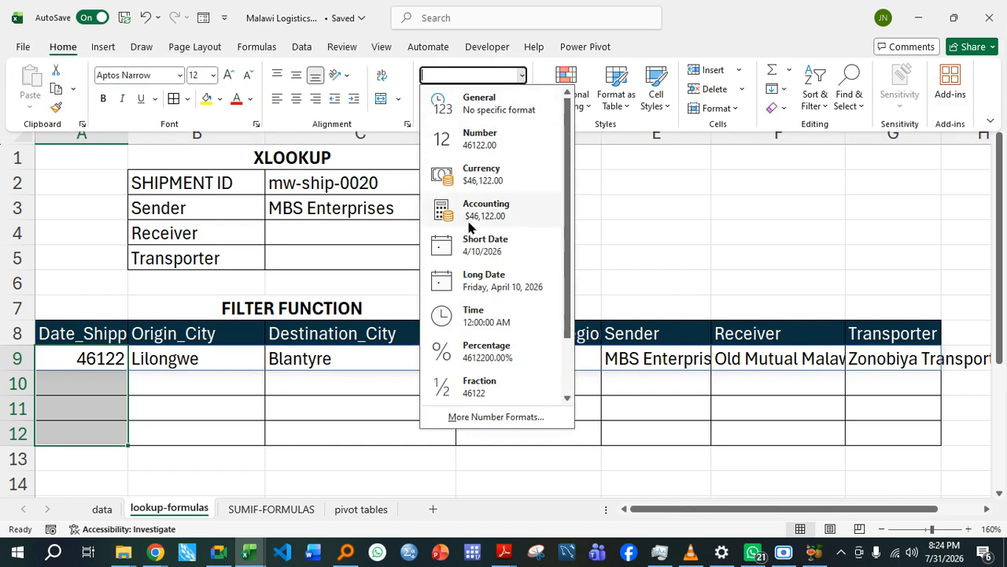
{"action": "left_click", "coordinate": [482, 250]}
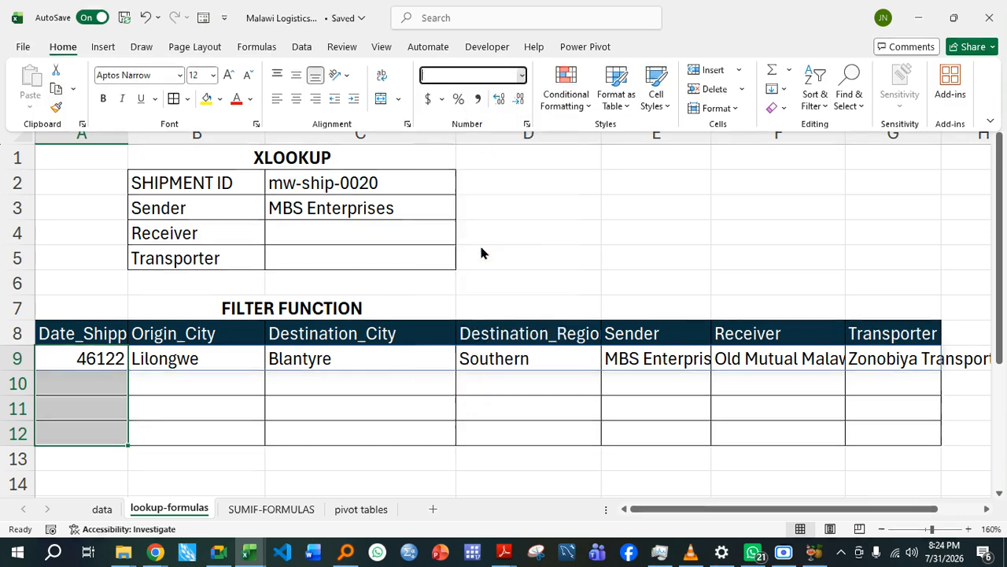
{"action": "left_click", "coordinate": [70, 387]}
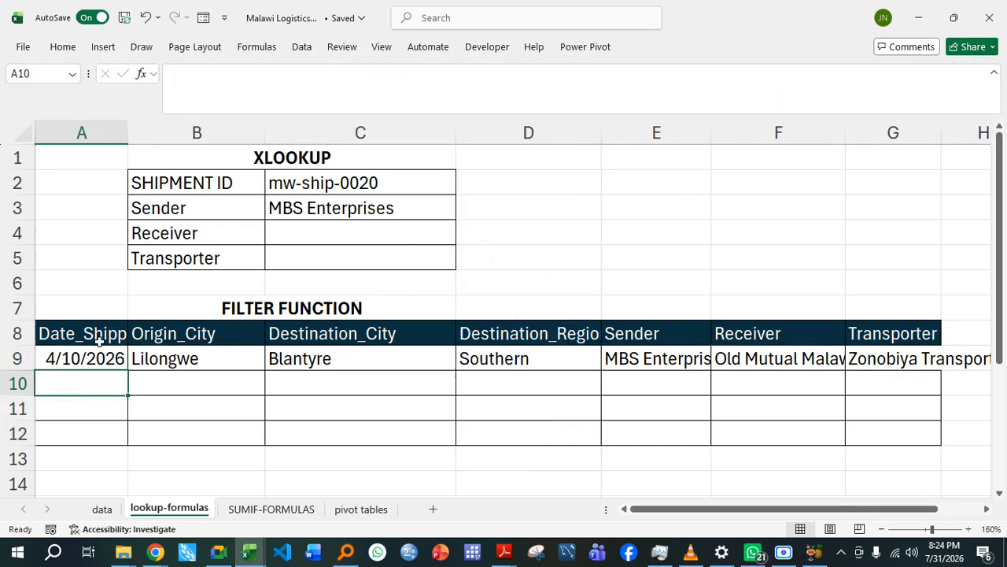
{"action": "left_click", "coordinate": [88, 356]}
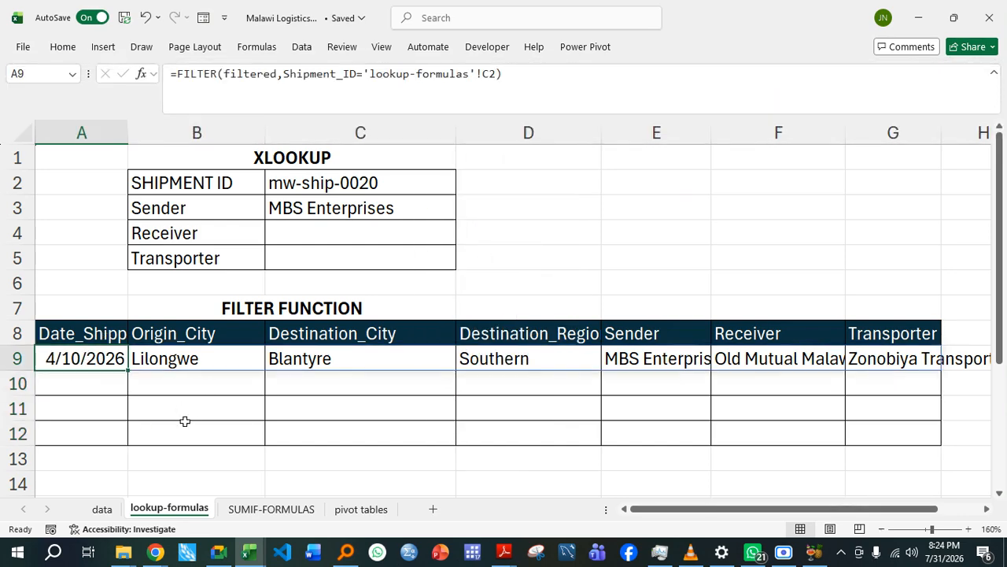
Change the shipment ID in cell C2 to mw-ship-0024 to test the FILTER formula.
{"action": "left_click", "coordinate": [366, 183]}
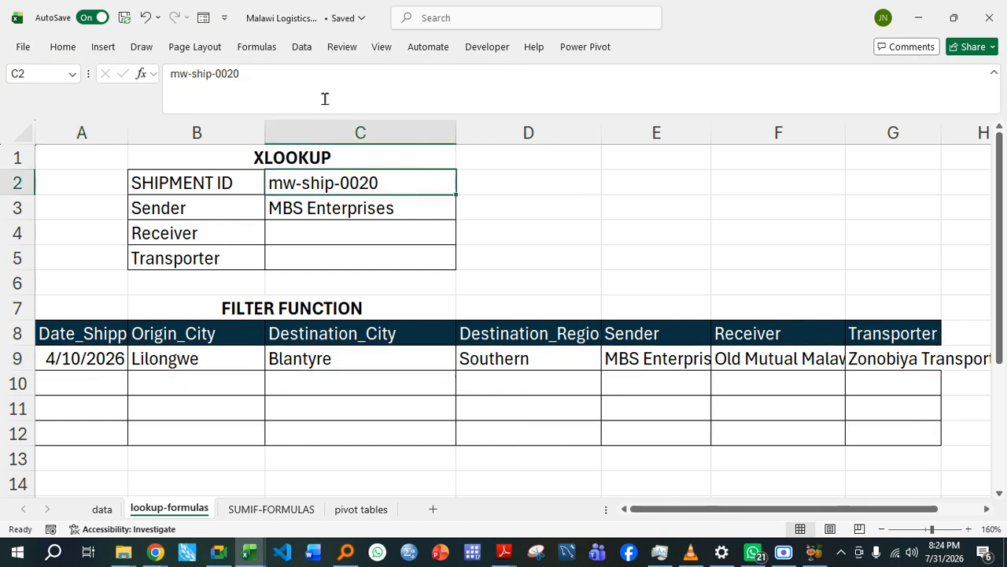
{"action": "left_click", "coordinate": [306, 83]}
{"action": "key", "text": "BackSpace"}
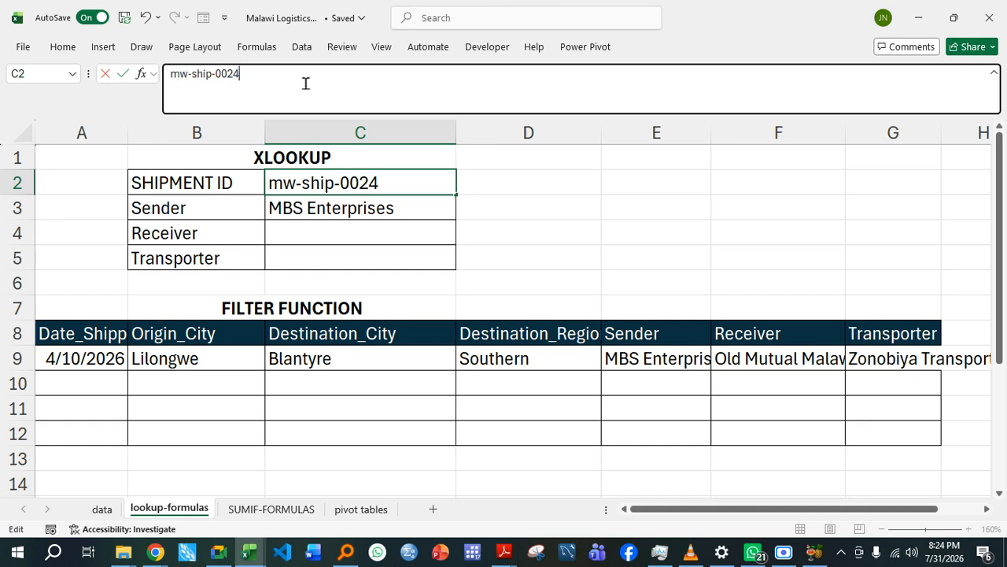
{"action": "key", "text": "Return"}
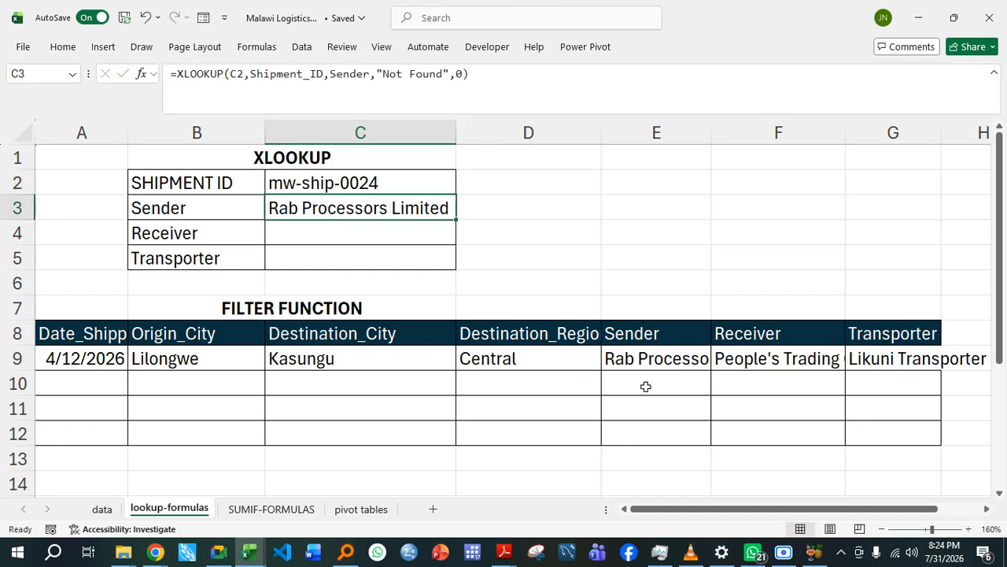
Set the shipment ID in cell C2 to mw-ship-0023.
{"action": "left_click", "coordinate": [392, 174]}
{"action": "left_click", "coordinate": [336, 79]}
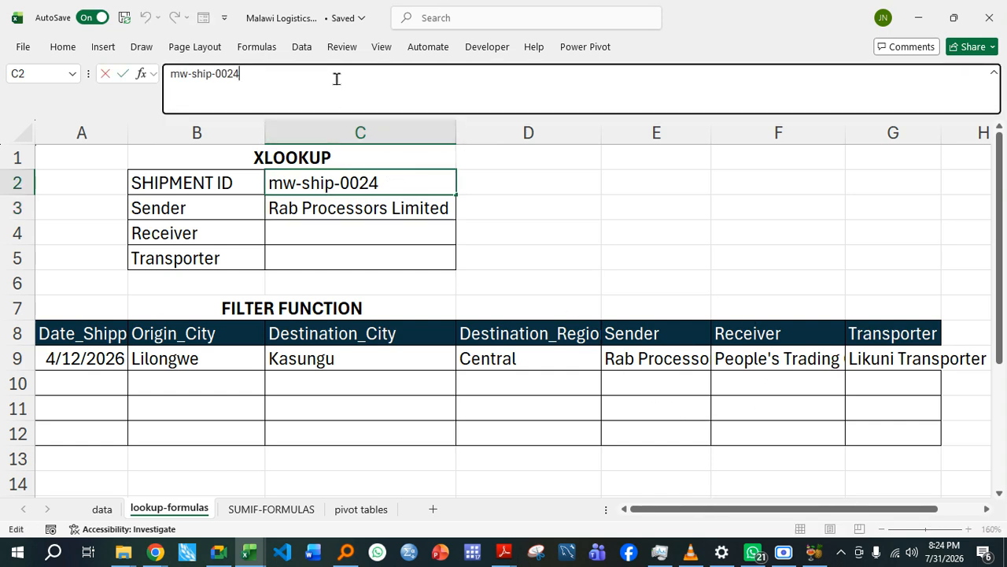
{"action": "key", "text": "BackSpace"}
{"action": "type", "text": "3"}
{"action": "key", "text": "Return"}
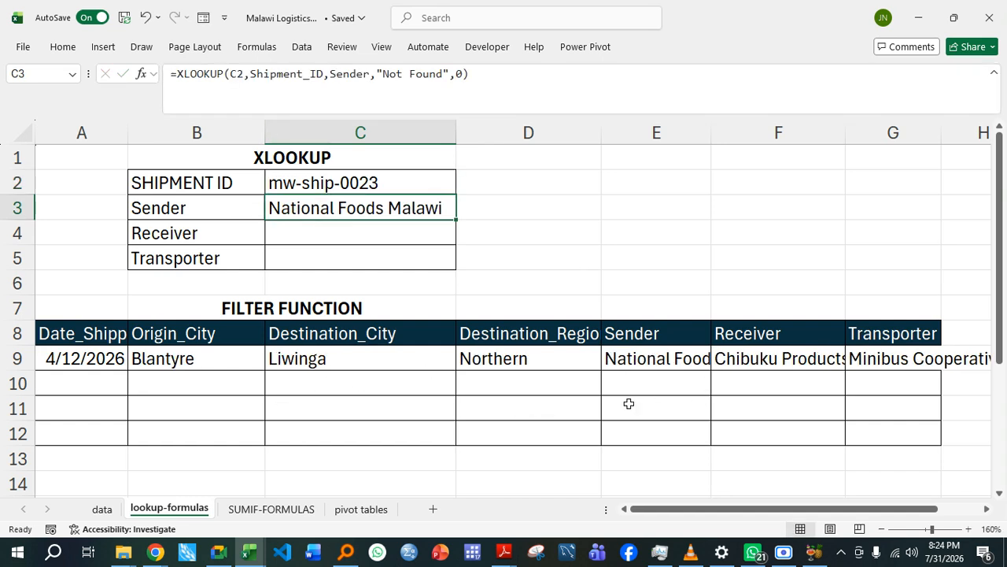
{"action": "left_click", "coordinate": [340, 186]}
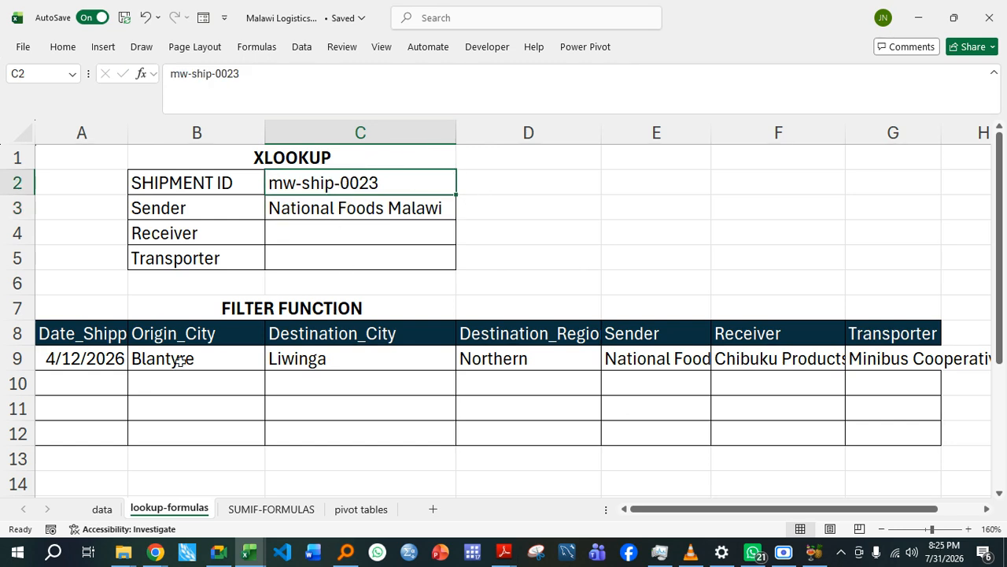
Enter the letter l in cell F9 under Receiver, inside the spill range of the FILTER formula.
{"action": "left_click", "coordinate": [80, 358]}
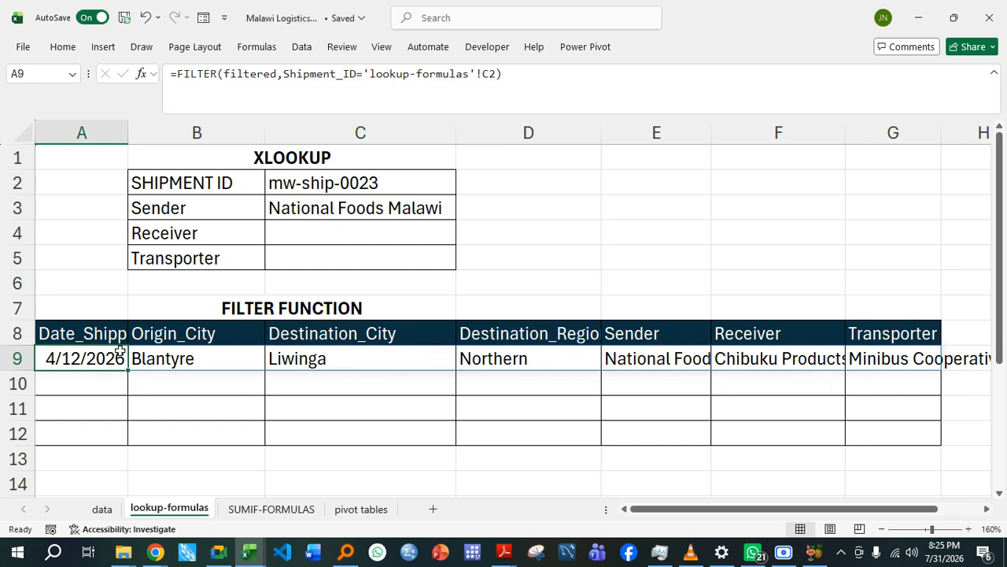
{"action": "left_click", "coordinate": [798, 353]}
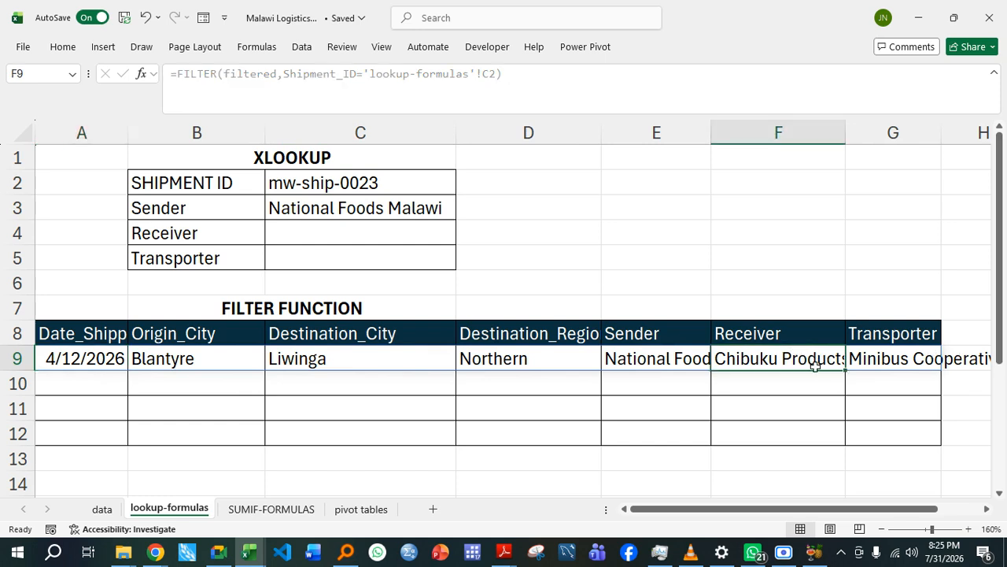
{"action": "type", "text": "l"}
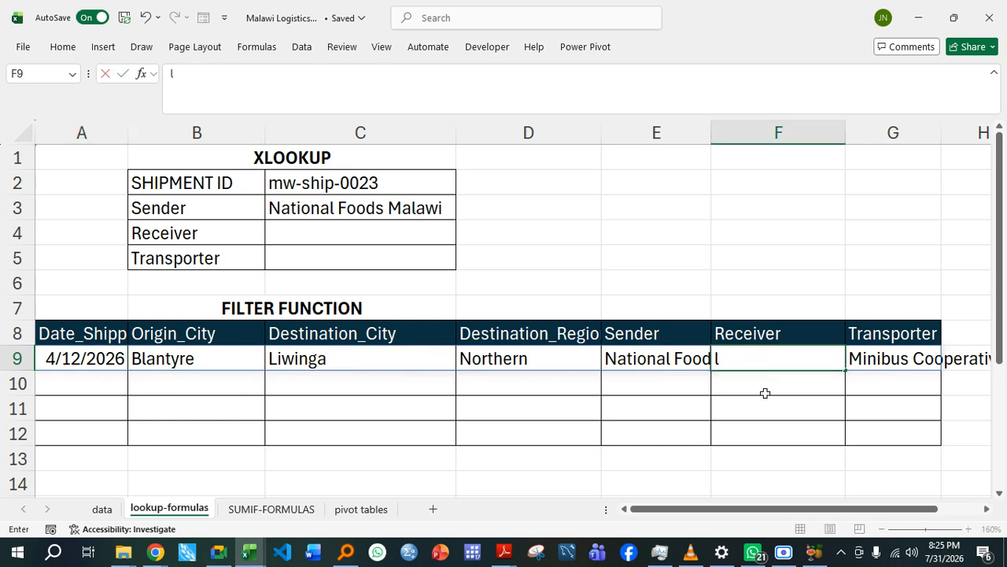
{"action": "key", "text": "Return"}
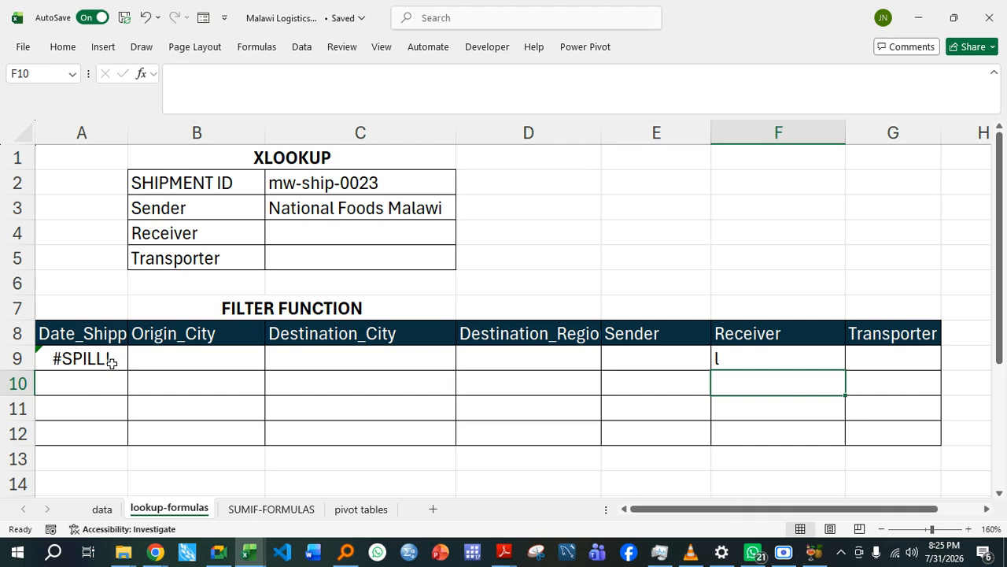
Delete the letter l from cell F9 to free the spill range of the FILTER formula.
{"action": "left_click", "coordinate": [732, 459]}
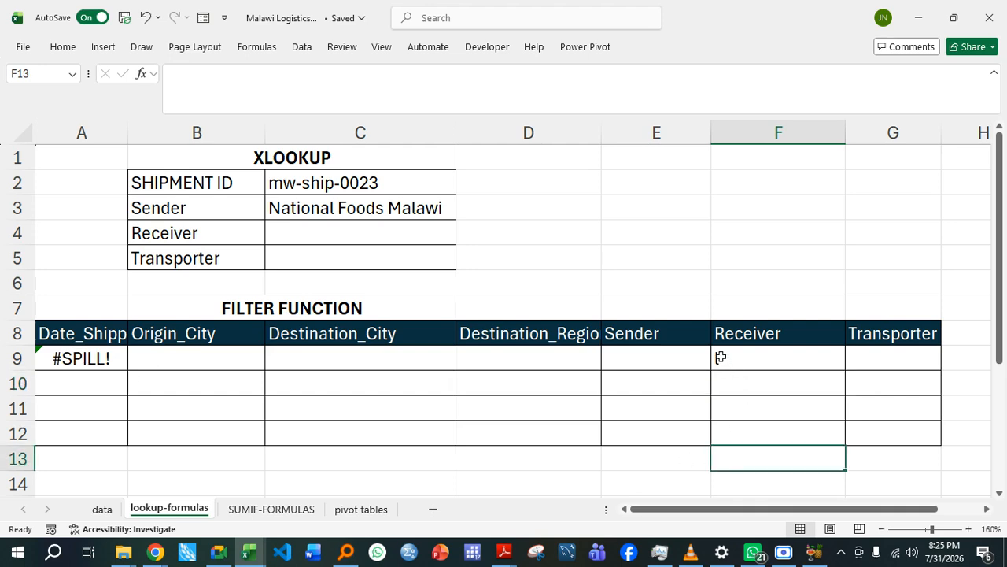
{"action": "left_click", "coordinate": [720, 357]}
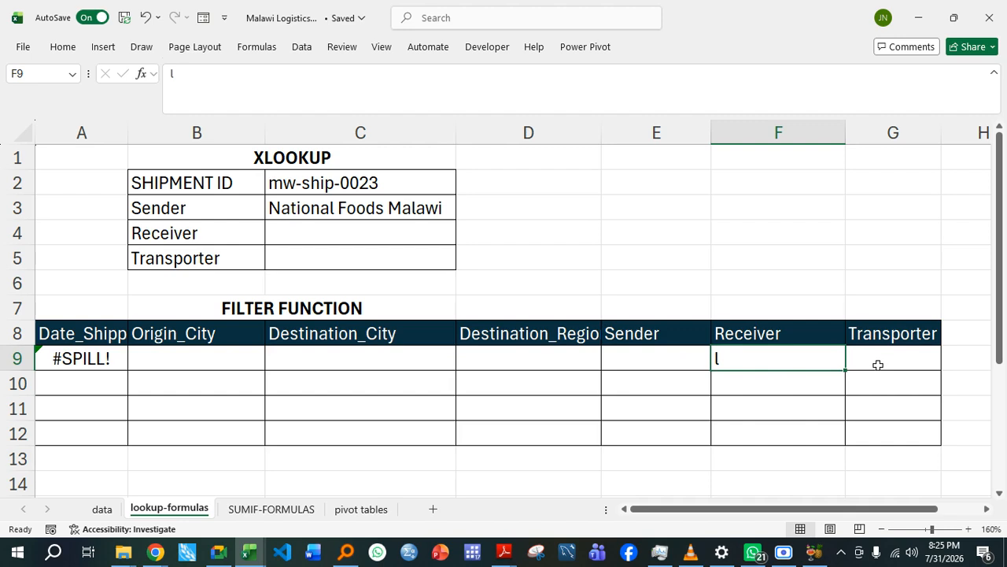
{"action": "key", "text": "BackSpace"}
{"action": "key", "text": "Return"}
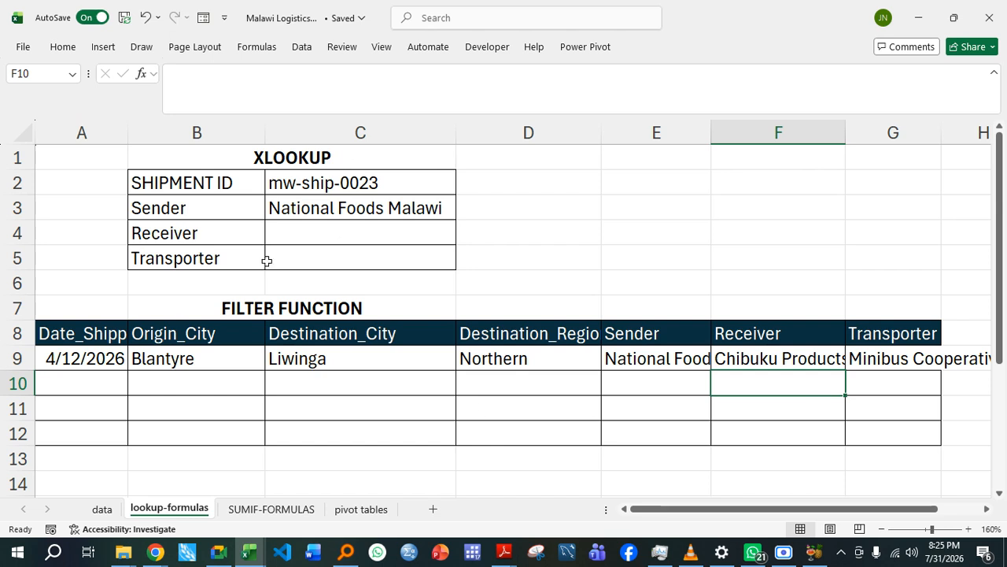
{"action": "left_click", "coordinate": [79, 378]}
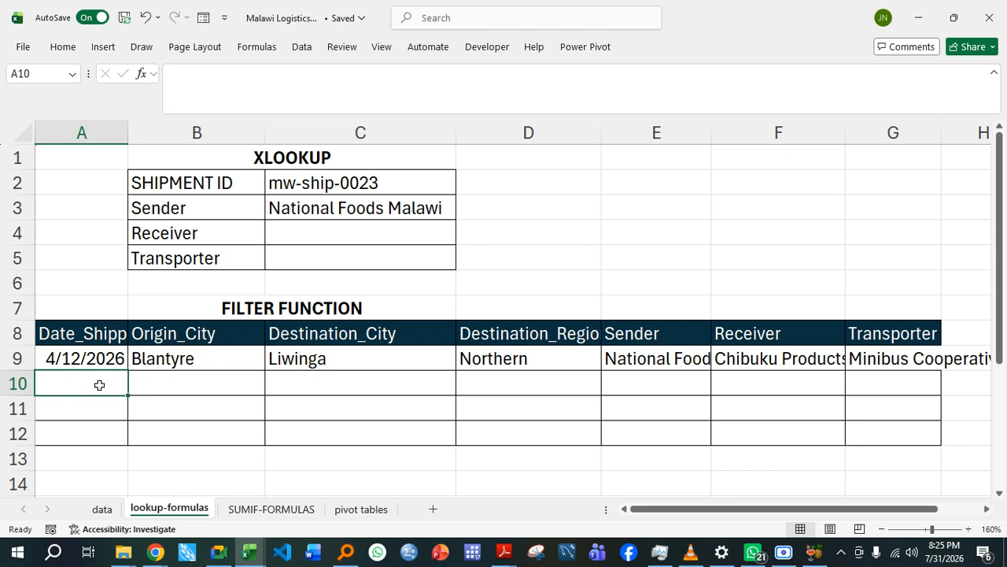
{"action": "left_click", "coordinate": [212, 385]}
{"action": "left_click", "coordinate": [349, 391]}
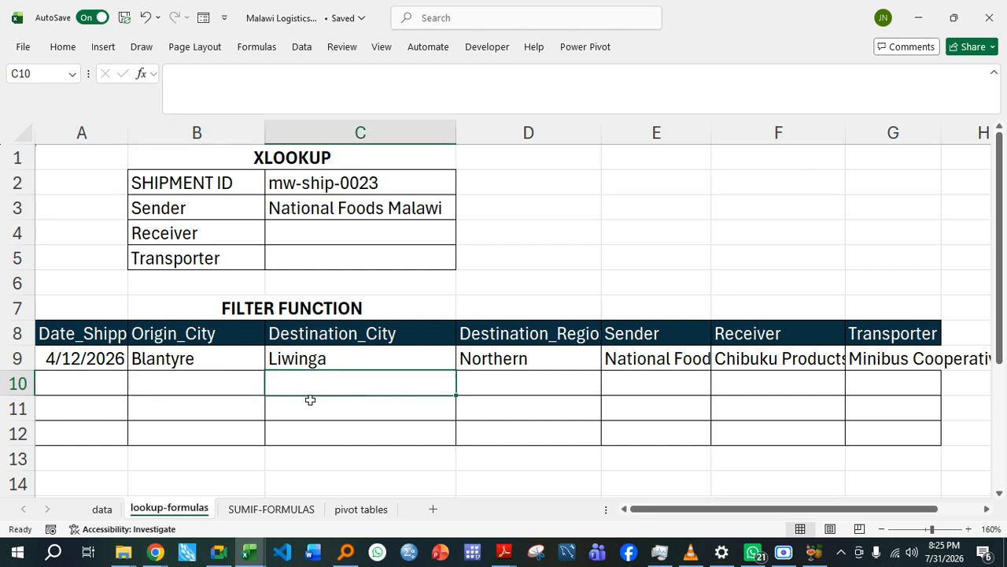
{"action": "left_click", "coordinate": [65, 390]}
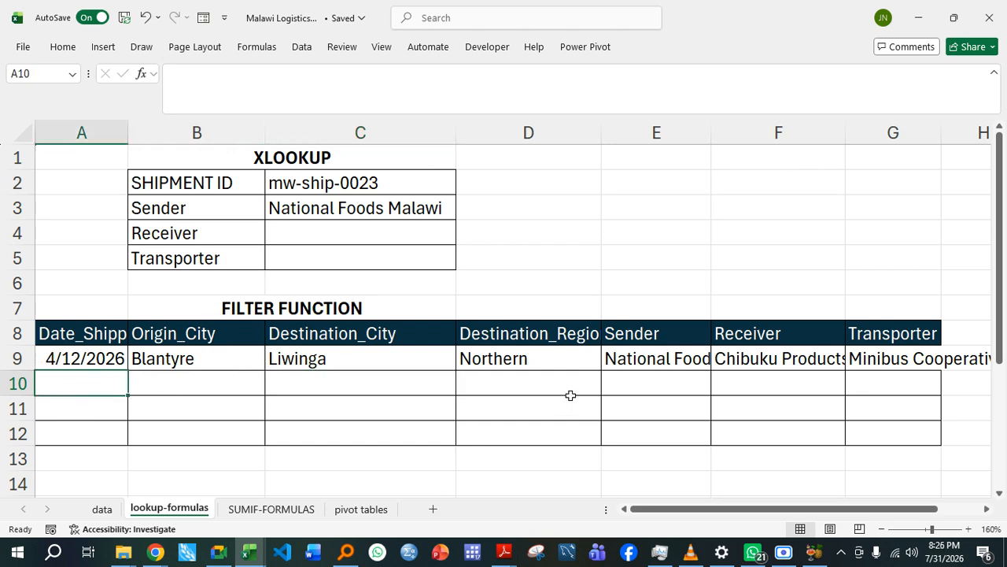
{"action": "left_click", "coordinate": [743, 380]}
{"action": "left_click", "coordinate": [910, 380]}
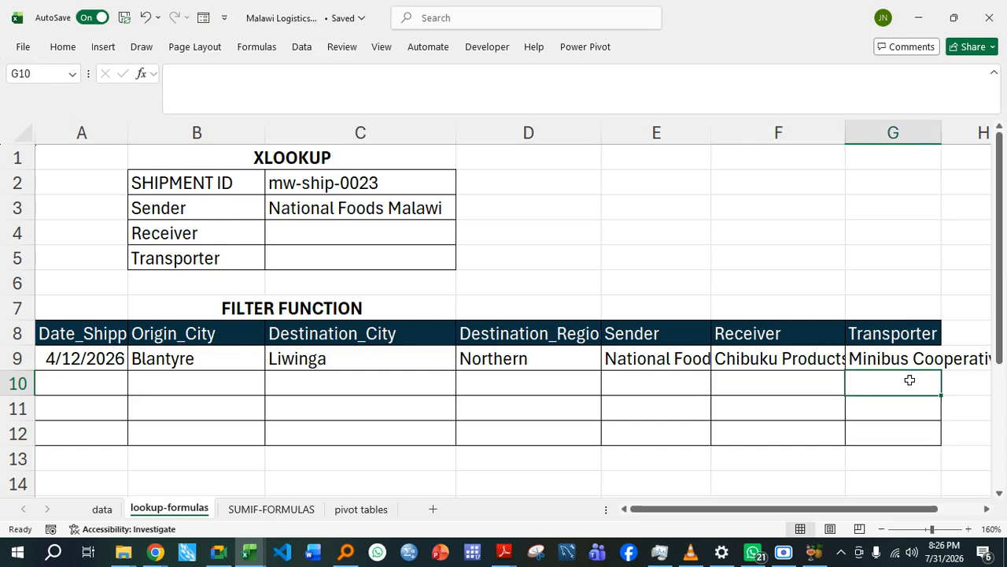
{"action": "left_click", "coordinate": [197, 386]}
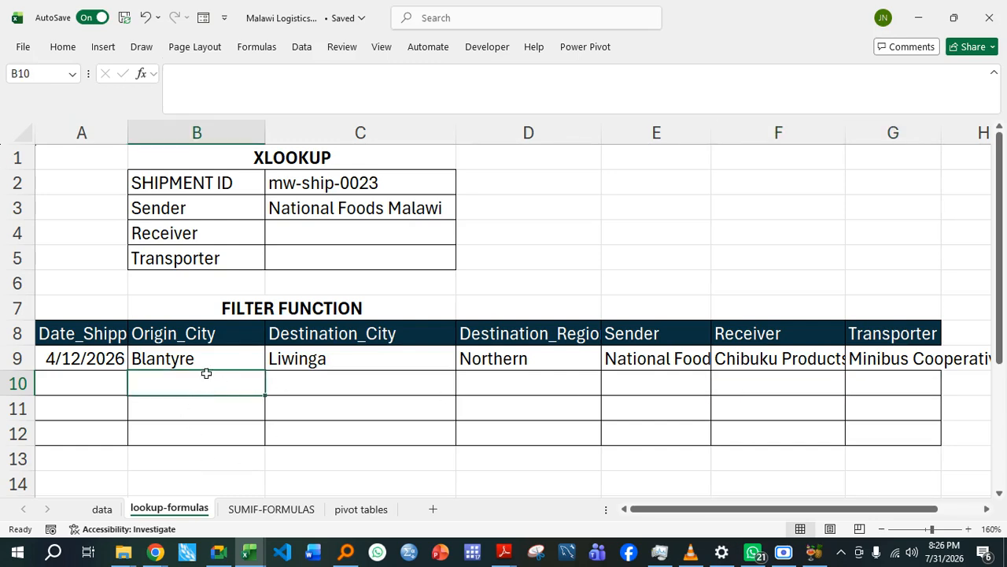
Copy the Date_Shipped header from A8 into cell B10 and the Receiver header from F8 into cell C10.
{"action": "left_click", "coordinate": [87, 333]}
{"action": "key", "text": "ctrl+c"}
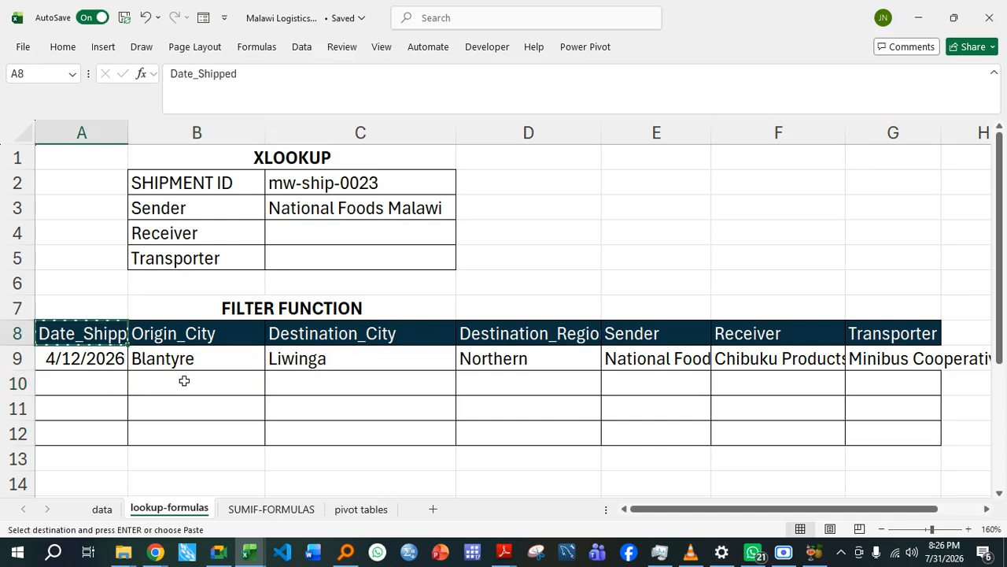
{"action": "left_click", "coordinate": [191, 383]}
{"action": "key", "text": "ctrl+v"}
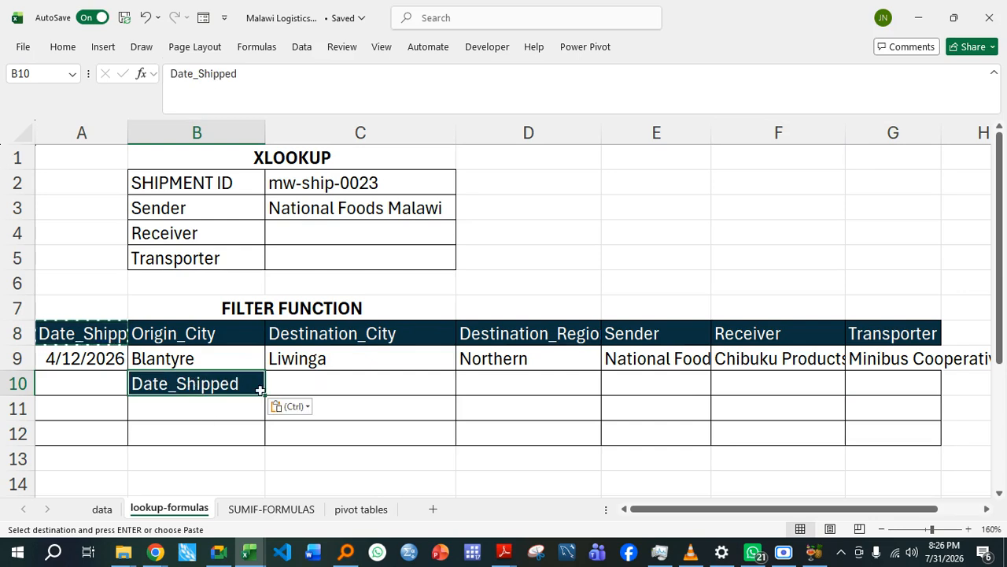
{"action": "left_click", "coordinate": [765, 334]}
{"action": "key", "text": "ctrl+c"}
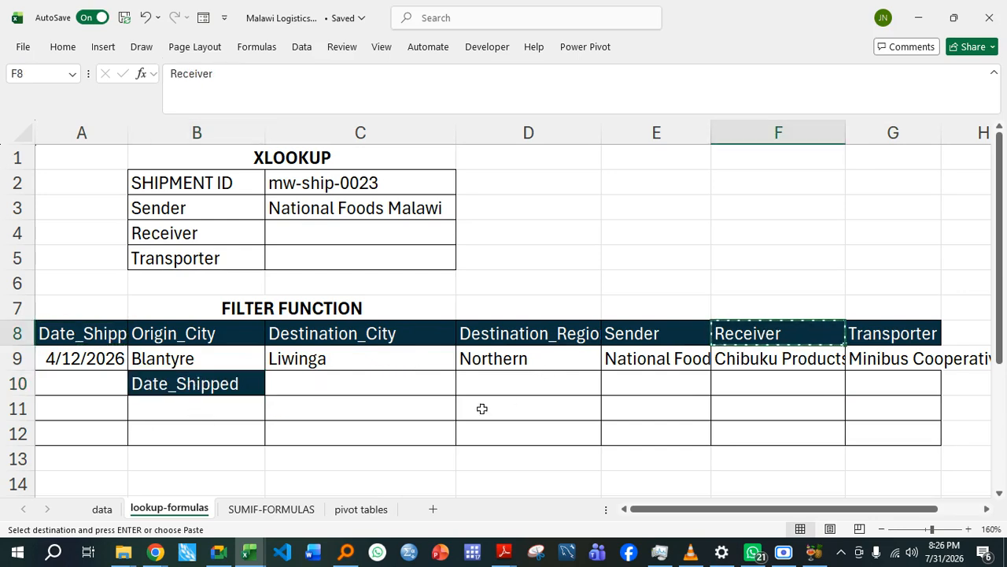
{"action": "left_click", "coordinate": [405, 391]}
{"action": "key", "text": "ctrl+v"}
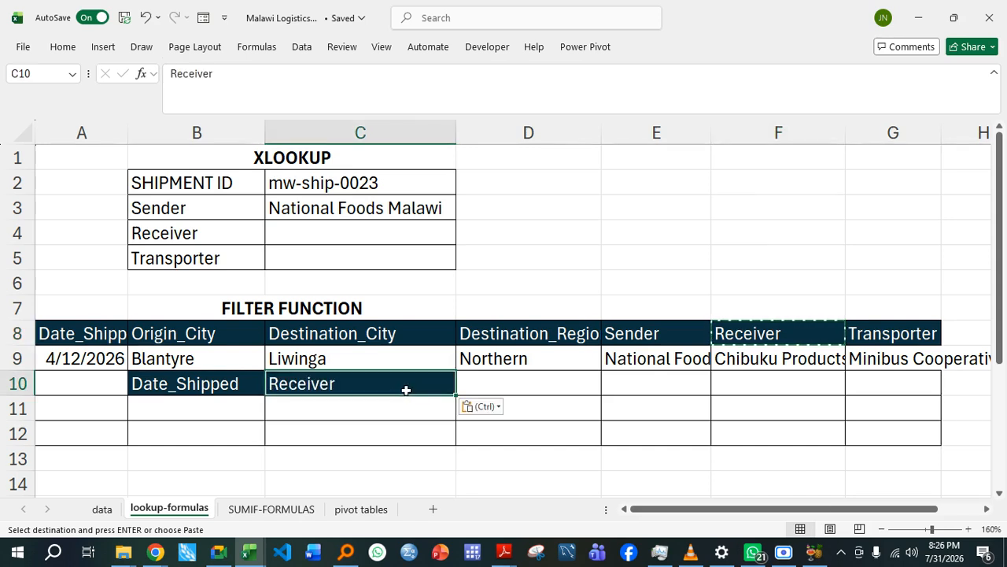
Copy the Transporter header from G8 into cell D10, beside the Receiver header in C10.
{"action": "left_click", "coordinate": [879, 331]}
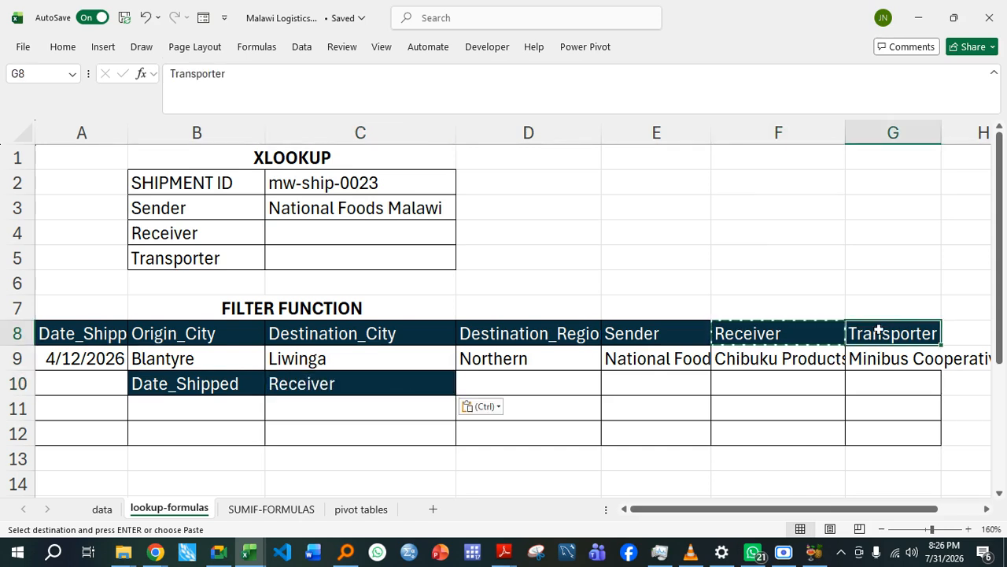
{"action": "key", "text": "ctrl+c"}
{"action": "left_click", "coordinate": [563, 387]}
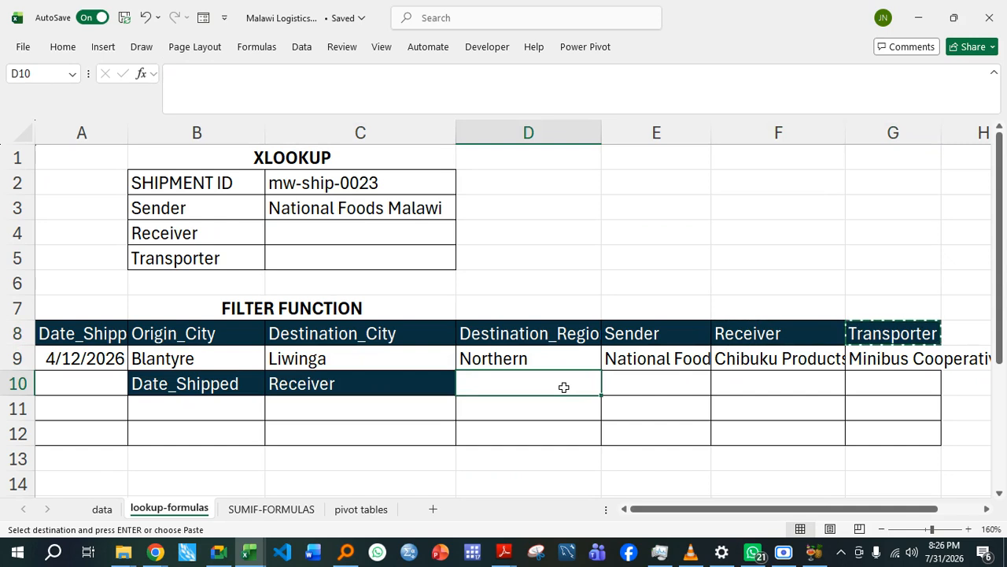
{"action": "key", "text": "ctrl+v"}
{"action": "key", "text": "ctrl"}
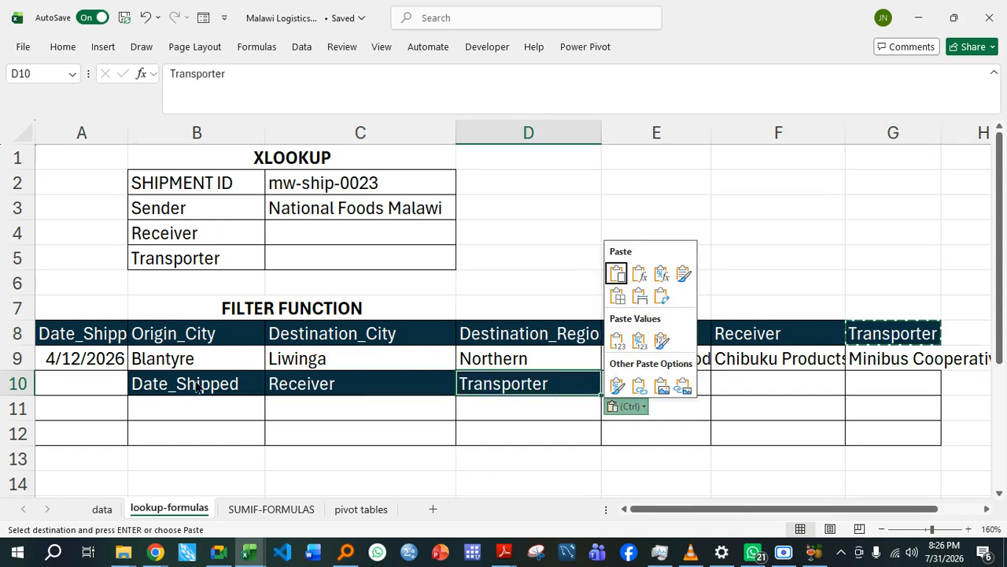
{"action": "left_click", "coordinate": [509, 409]}
{"action": "left_click", "coordinate": [508, 409]}
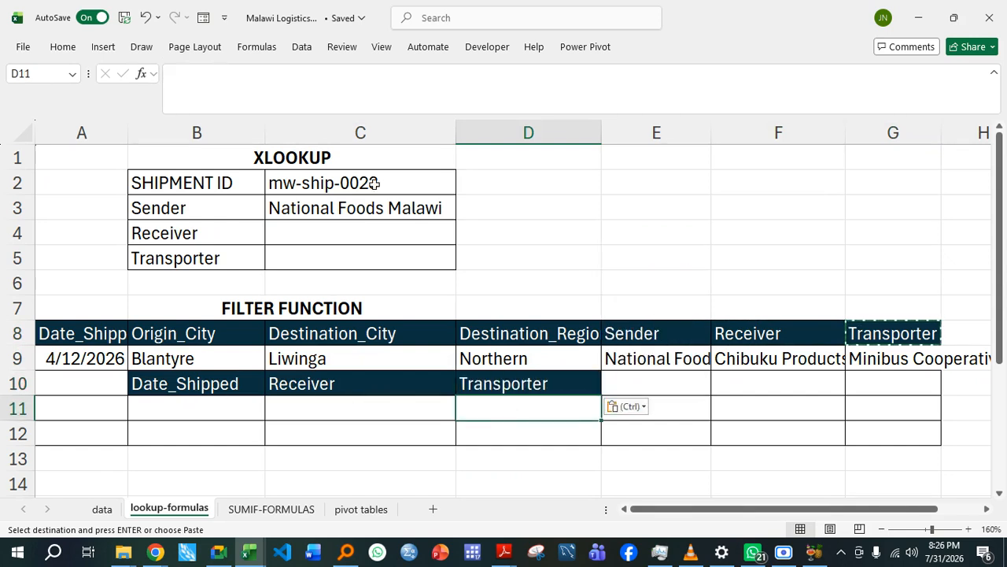
Check the shipment ID in C2 and the shipment columns on the data sheet, and return to the lookup-formulas sheet.
{"action": "left_click", "coordinate": [330, 184]}
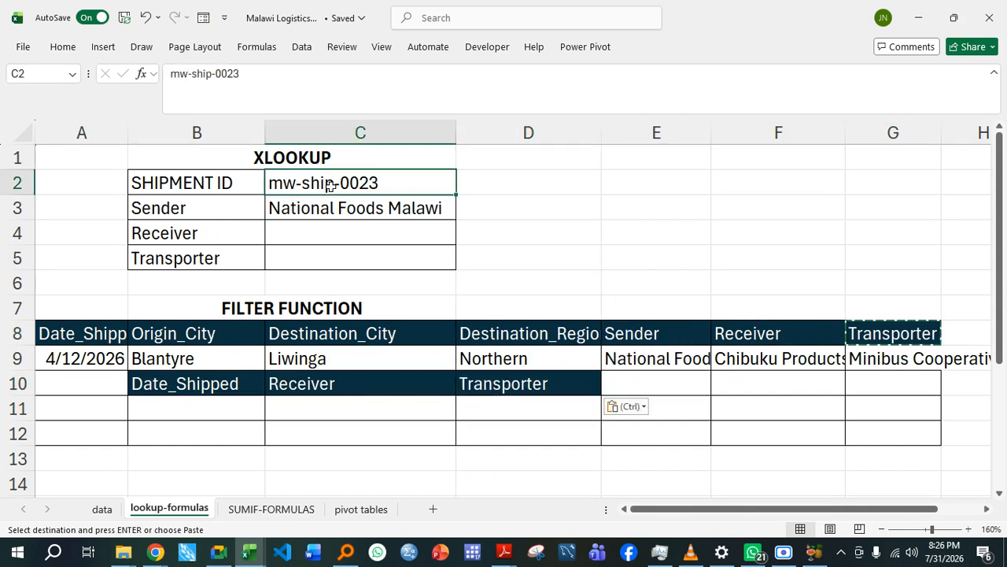
{"action": "left_click", "coordinate": [237, 403]}
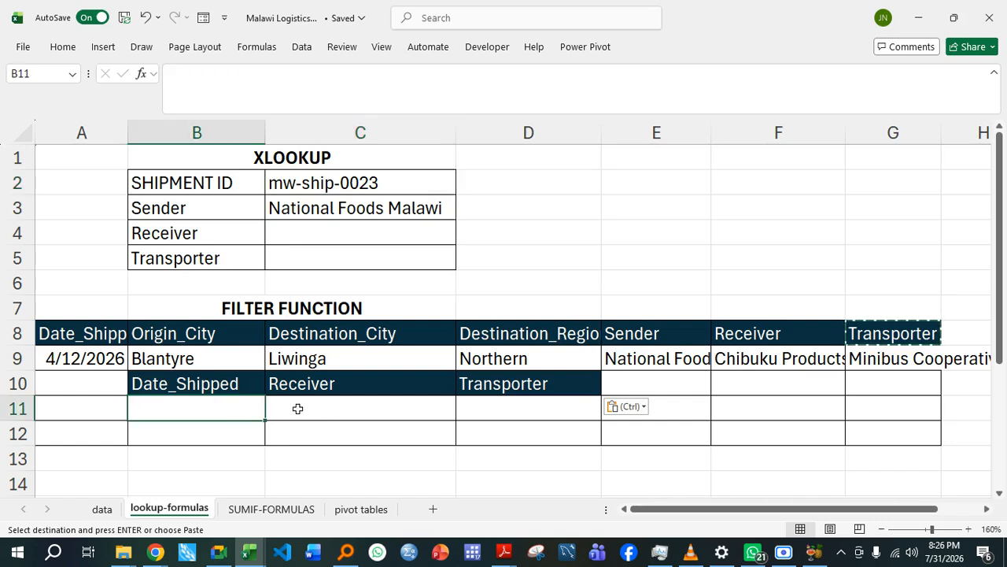
{"action": "left_click", "coordinate": [103, 510]}
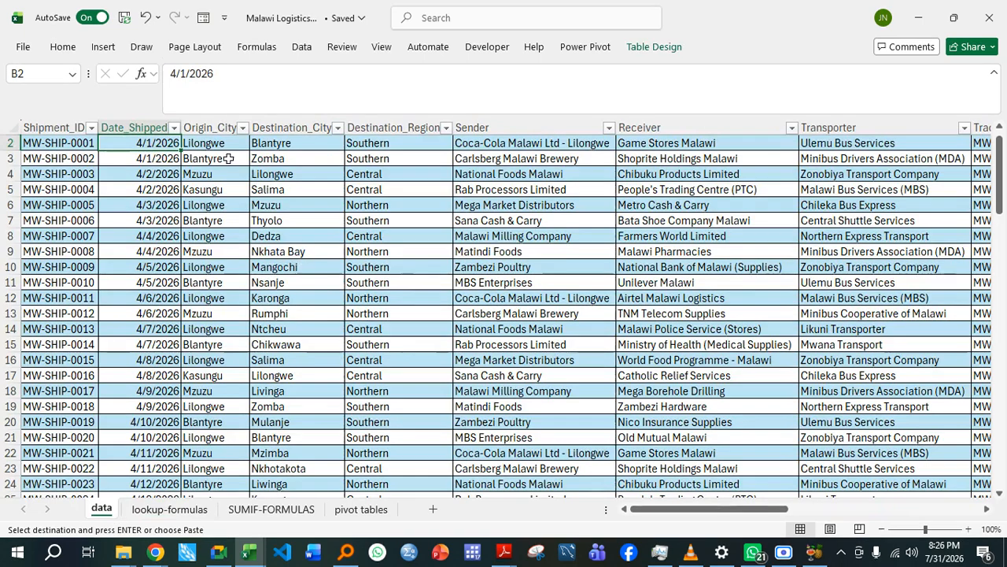
{"action": "left_click", "coordinate": [228, 158]}
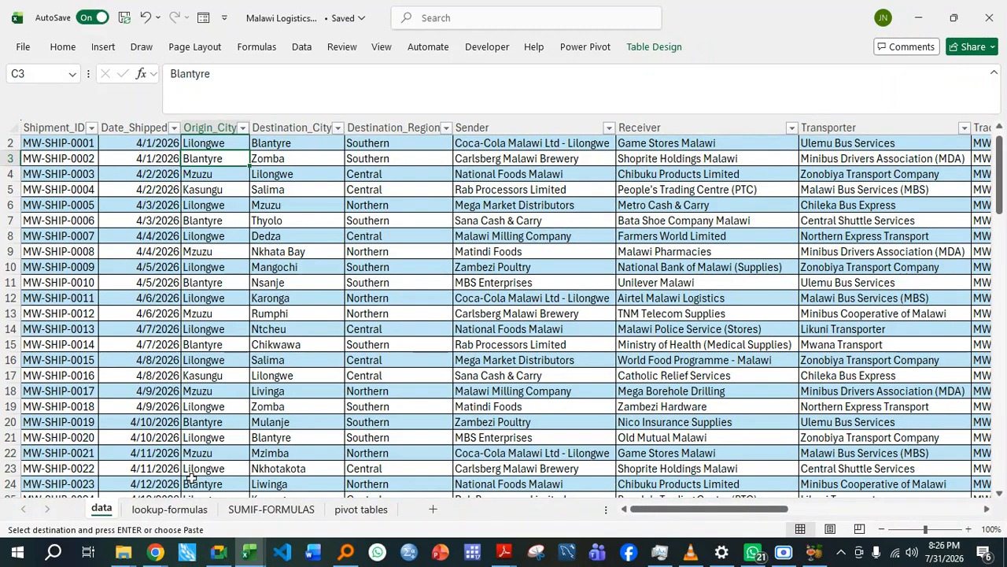
{"action": "left_click", "coordinate": [170, 509]}
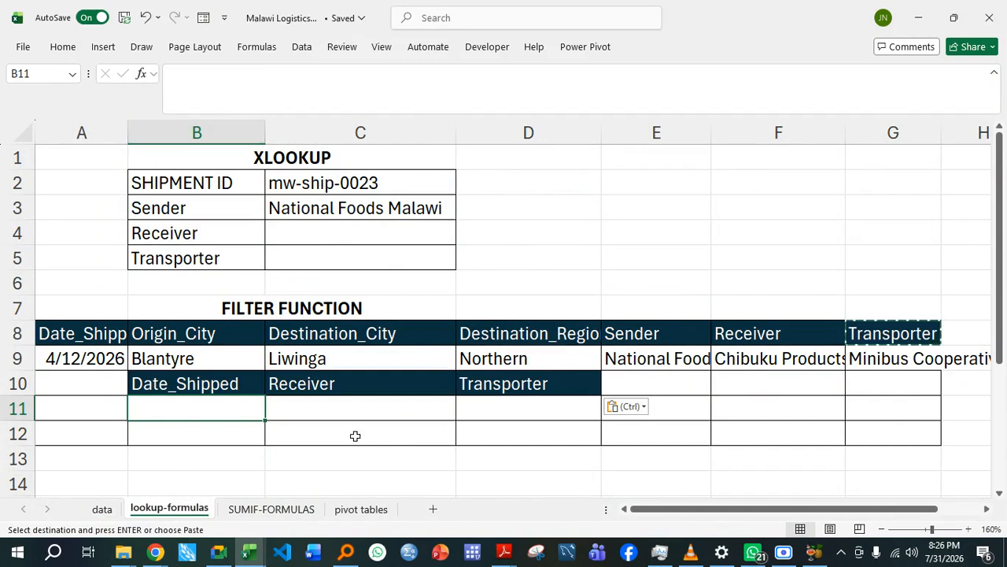
Start a FILTER formula in cell B11 under Date_Shipped, with HSTACK opened as its array argument.
{"action": "left_click", "coordinate": [231, 442]}
{"action": "left_click", "coordinate": [178, 409]}
{"action": "left_click", "coordinate": [378, 91]}
{"action": "type", "text": "=filte"}
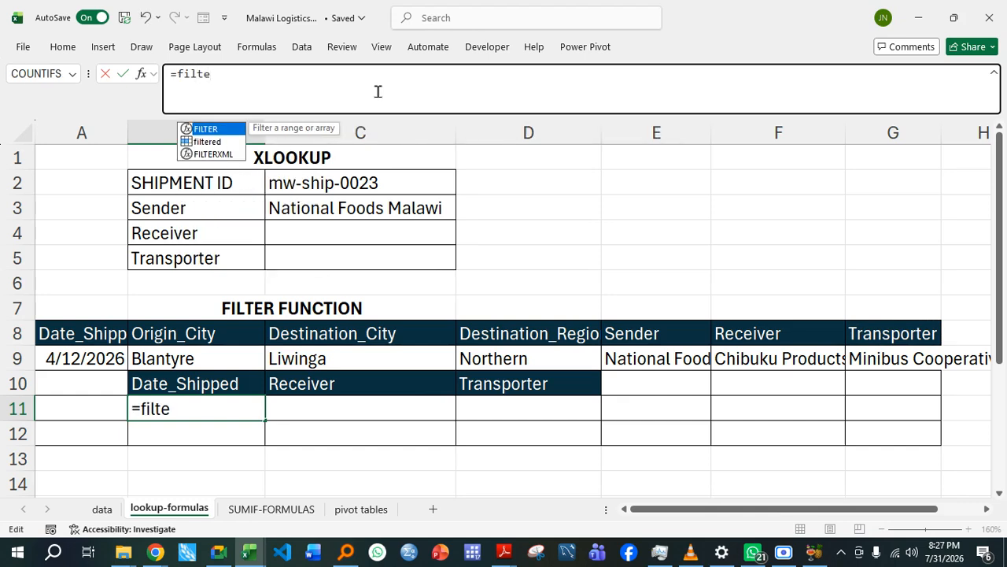
{"action": "type", "text": "r("}
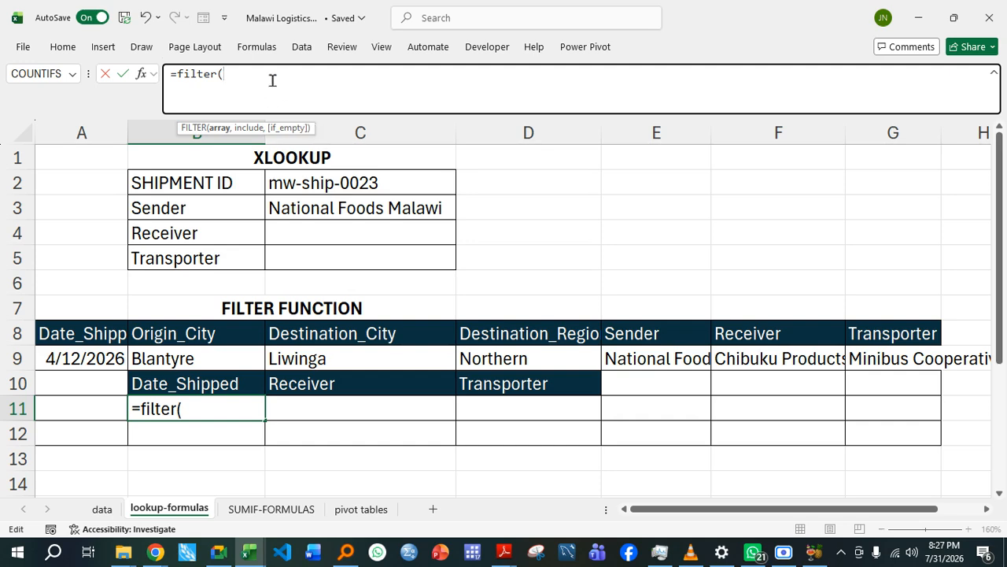
{"action": "type", "text": "hsta"}
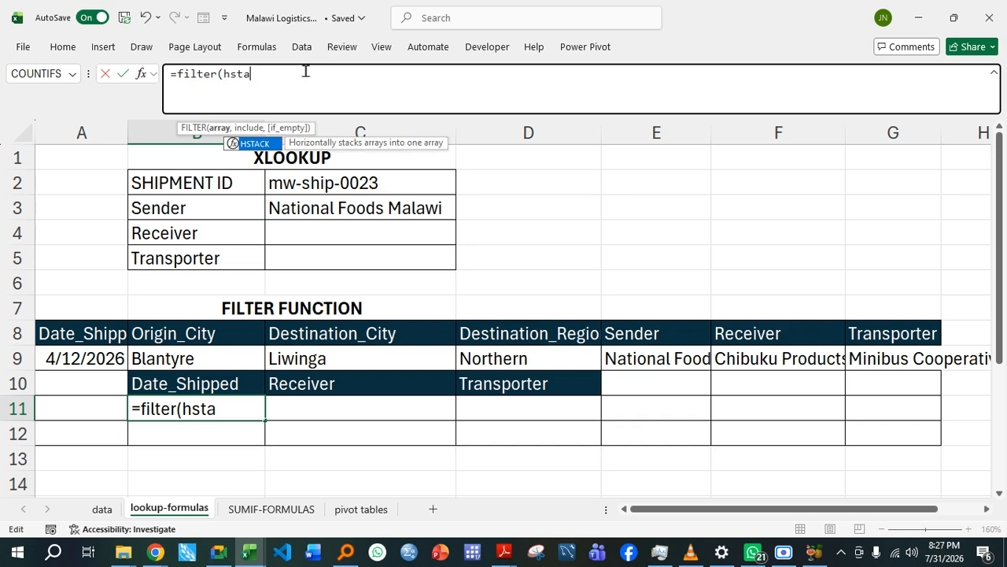
{"action": "type", "text": "ck("}
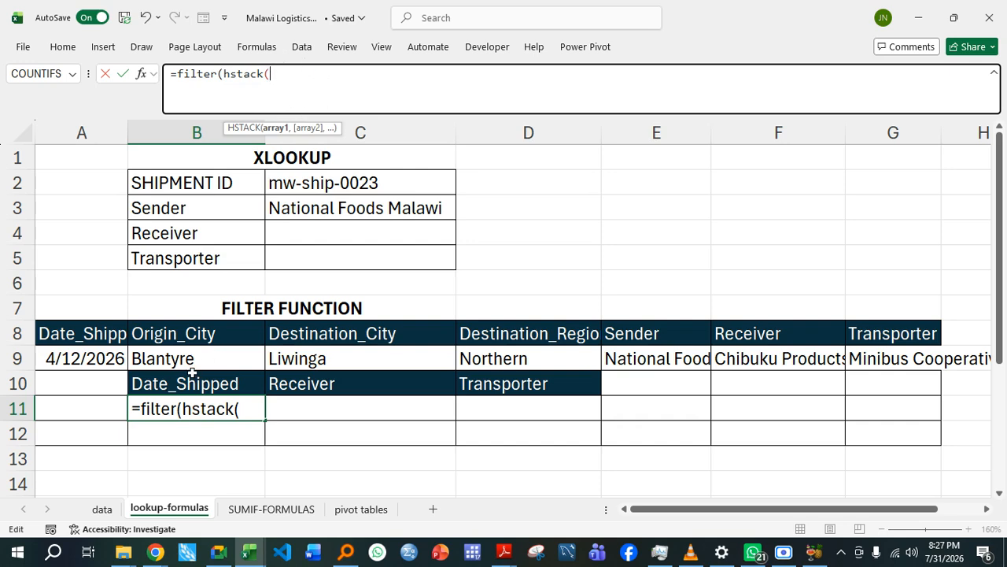
Stack the named ranges Date_Shipped, Receiver and Transporter as the HSTACK arrays and close the HSTACK function.
{"action": "type", "text": "d"}
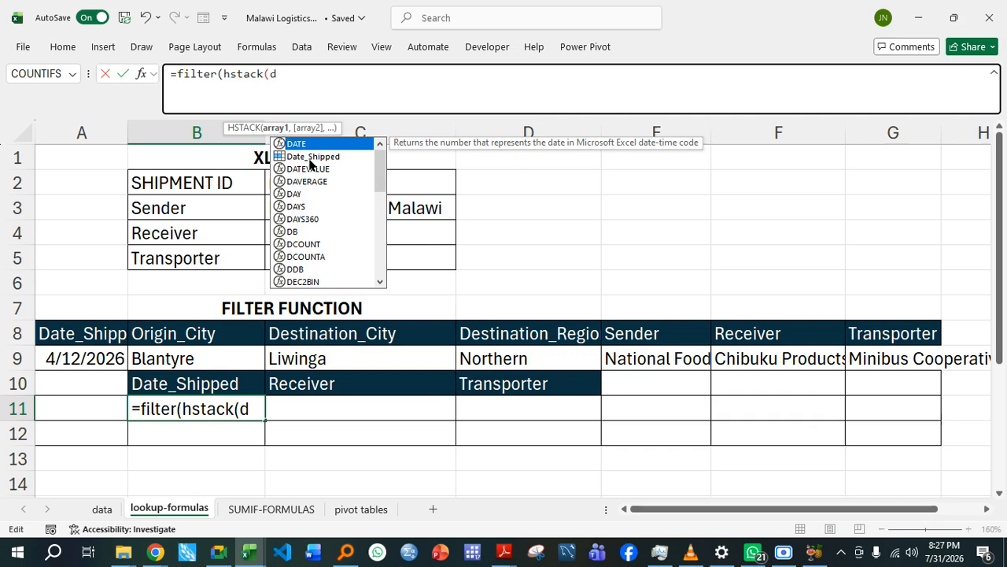
{"action": "double_click", "coordinate": [313, 156]}
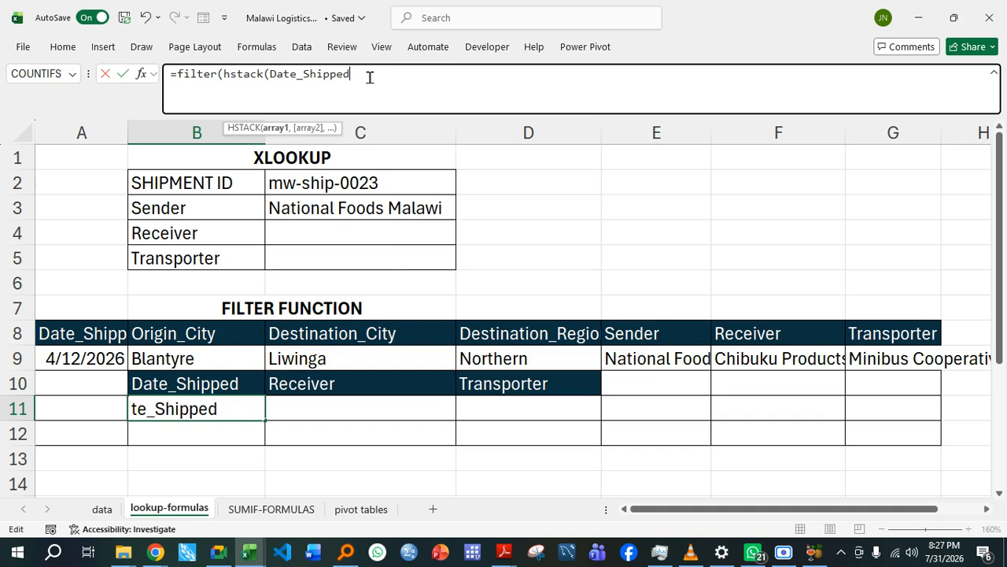
{"action": "type", "text": ","}
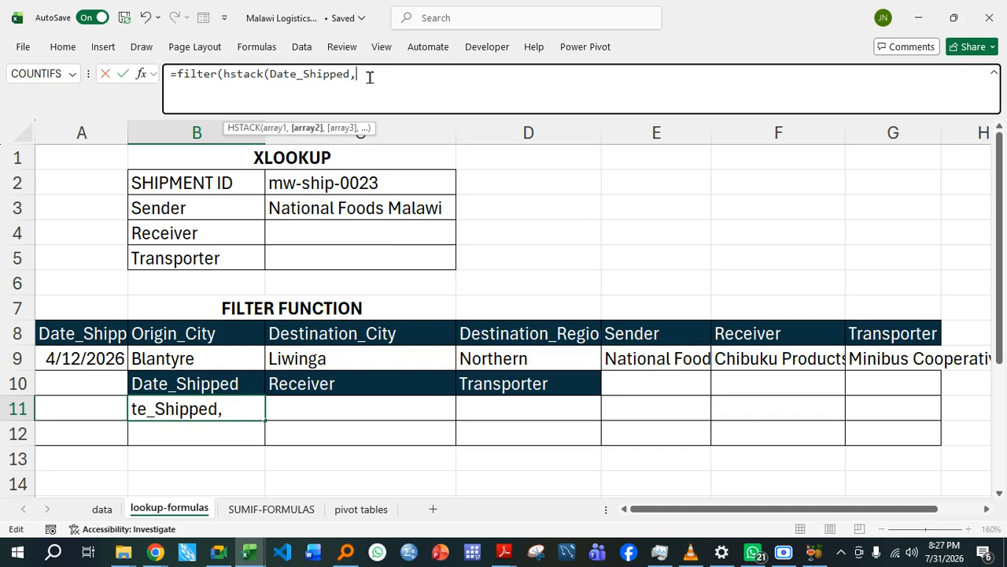
{"action": "type", "text": "re"}
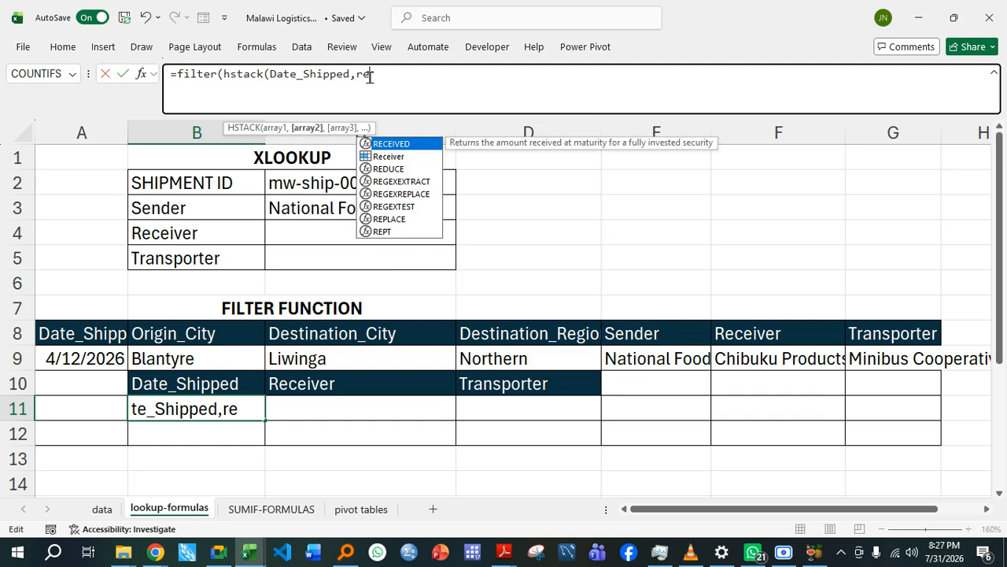
{"action": "double_click", "coordinate": [387, 157]}
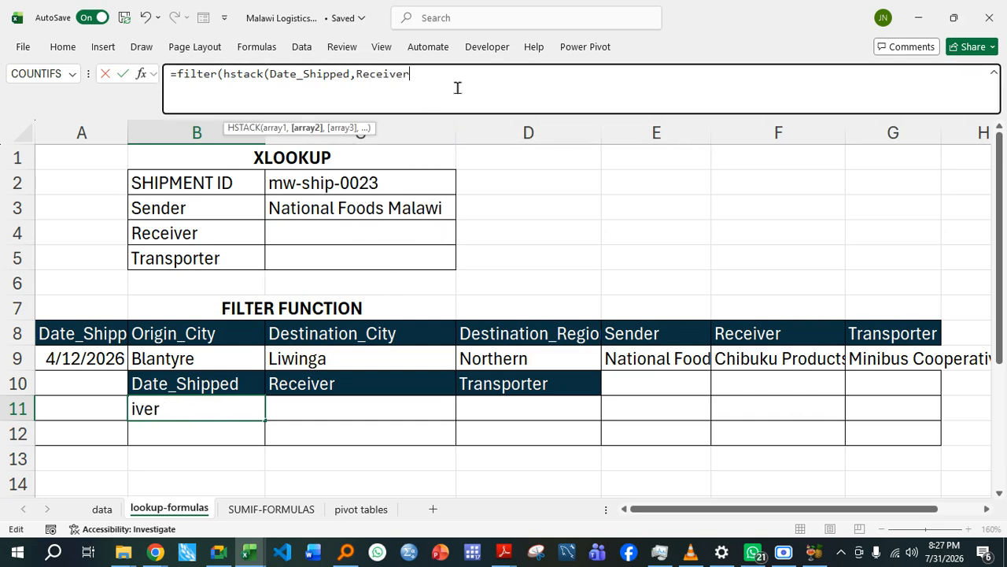
{"action": "type", "text": ",tra"}
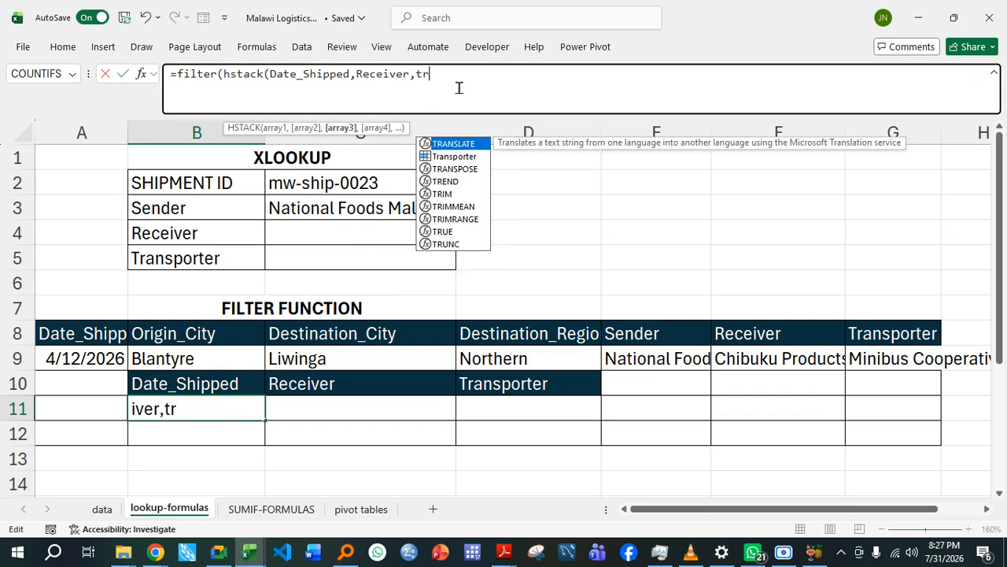
{"action": "double_click", "coordinate": [452, 157]}
{"action": "type", "text": ")"}
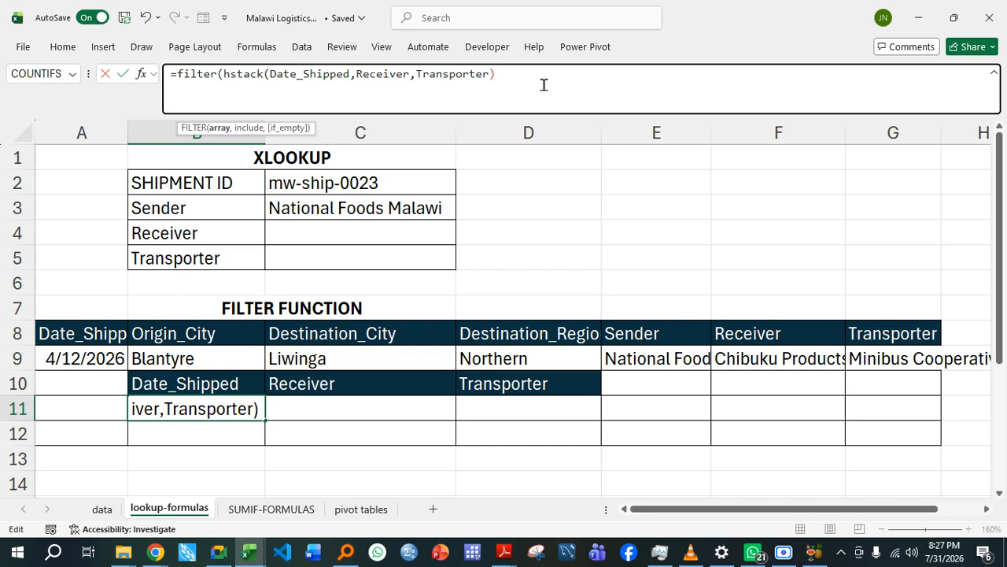
{"action": "left_click", "coordinate": [410, 74]}
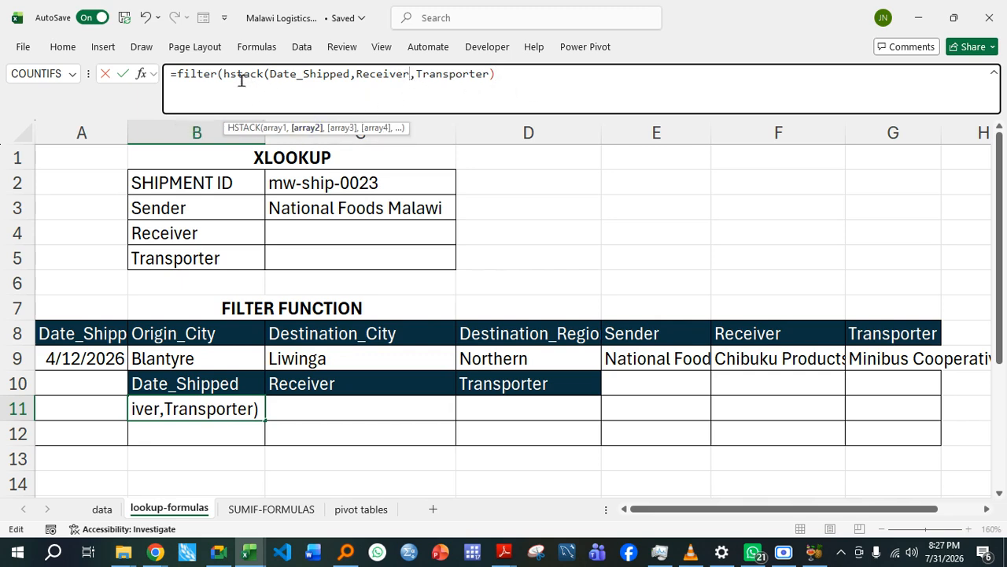
{"action": "type", "text": ")"}
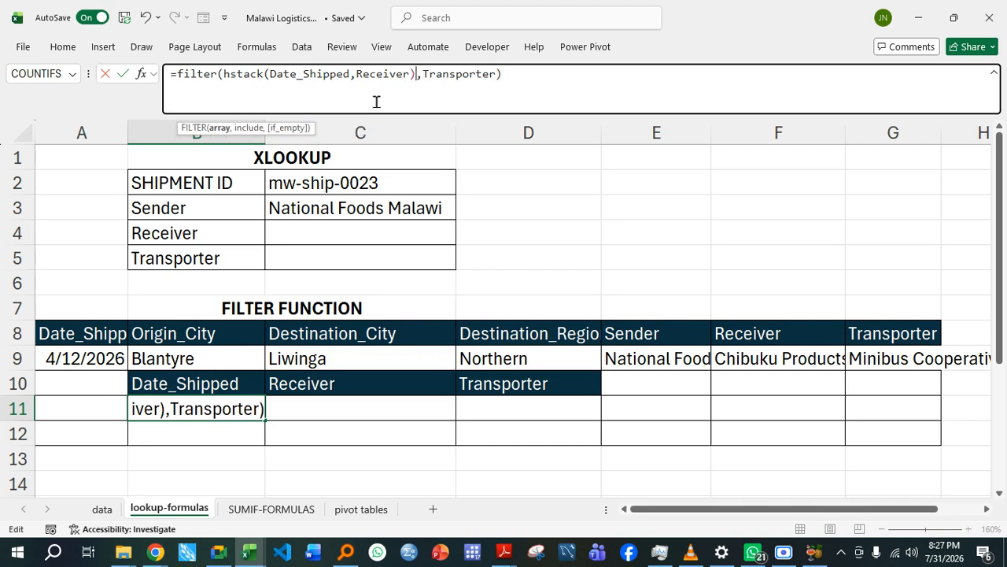
{"action": "left_click", "coordinate": [473, 76]}
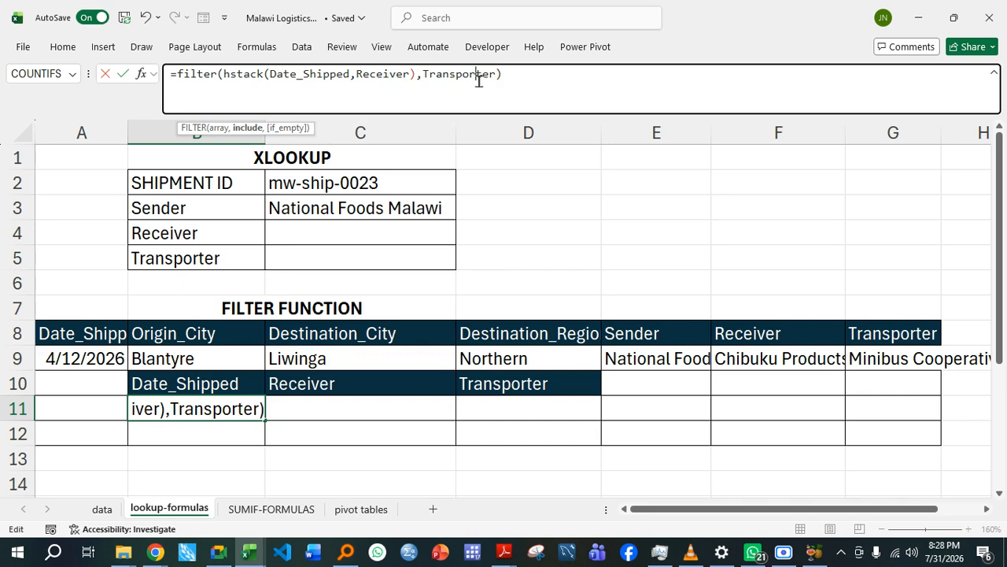
{"action": "left_click", "coordinate": [416, 76]}
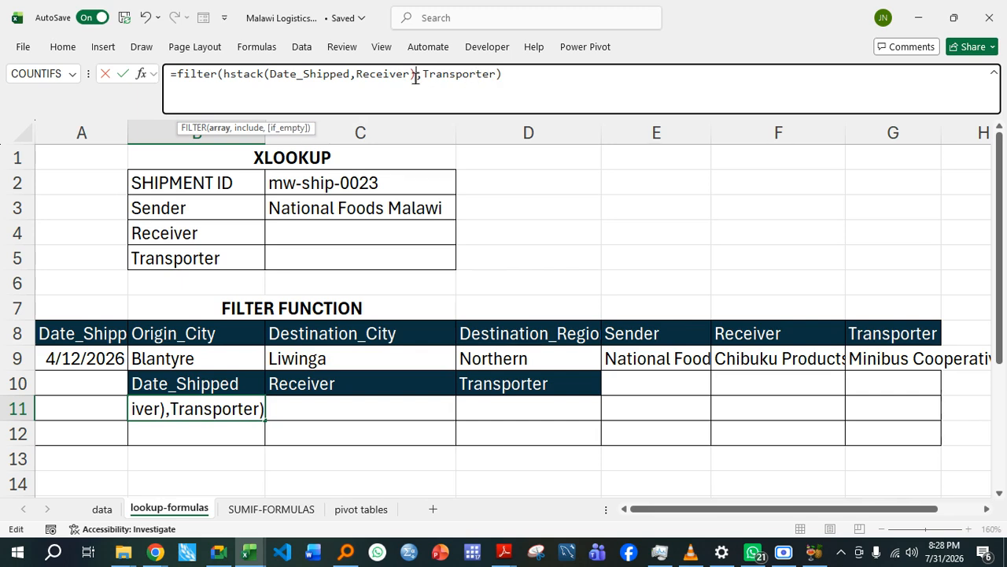
{"action": "key", "text": "BackSpace"}
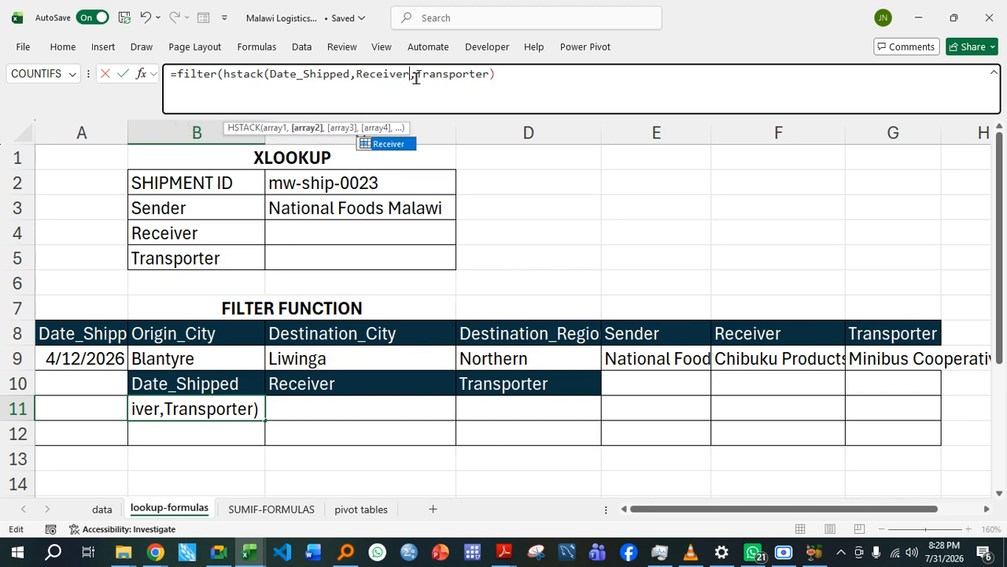
Add the include condition Shipment_ID=C2 after the HSTACK array and enter the completed FILTER formula in B11.
{"action": "left_click", "coordinate": [513, 84]}
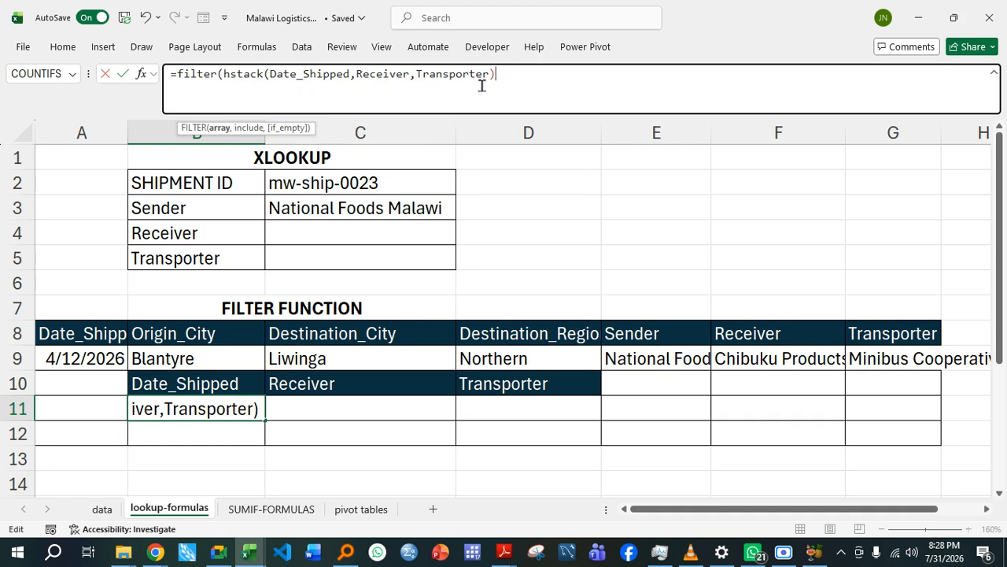
{"action": "type", "text": ",shi"}
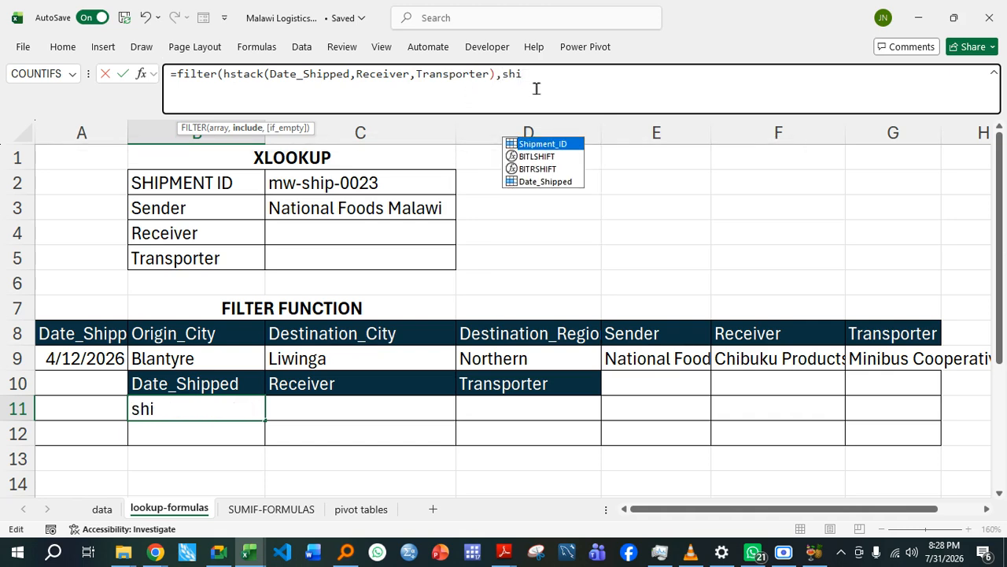
{"action": "double_click", "coordinate": [539, 144]}
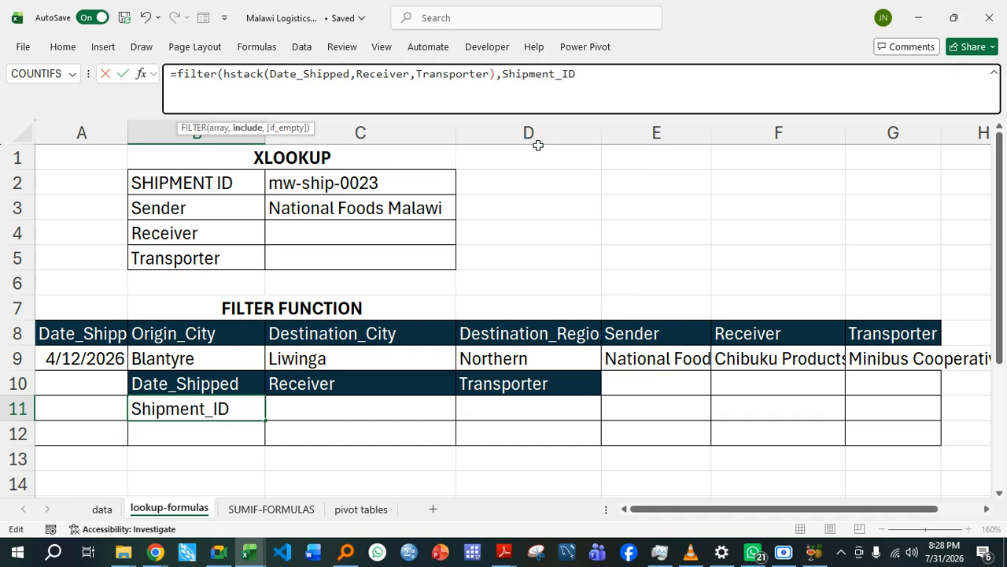
{"action": "type", "text": "="}
{"action": "left_click", "coordinate": [382, 183]}
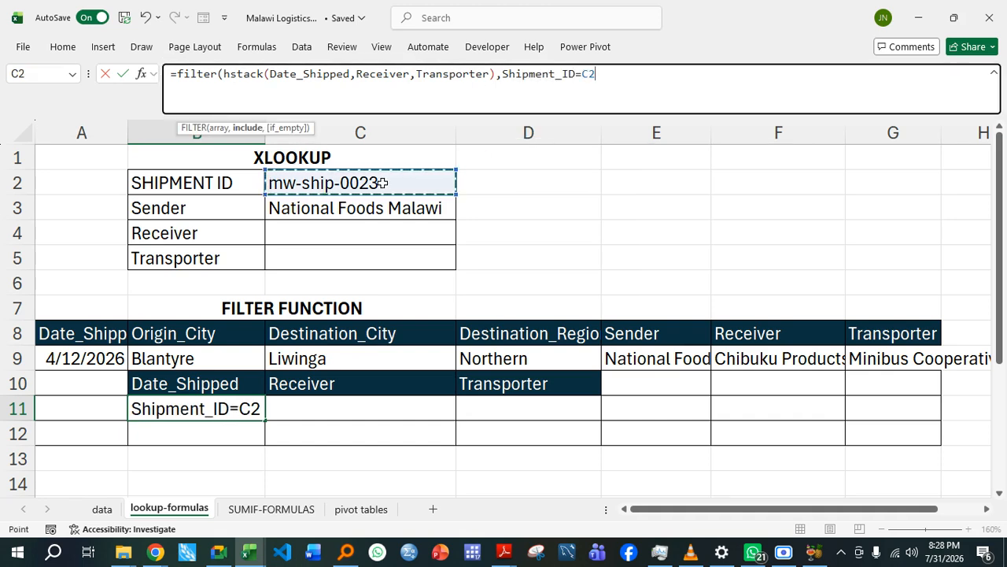
{"action": "type", "text": ")"}
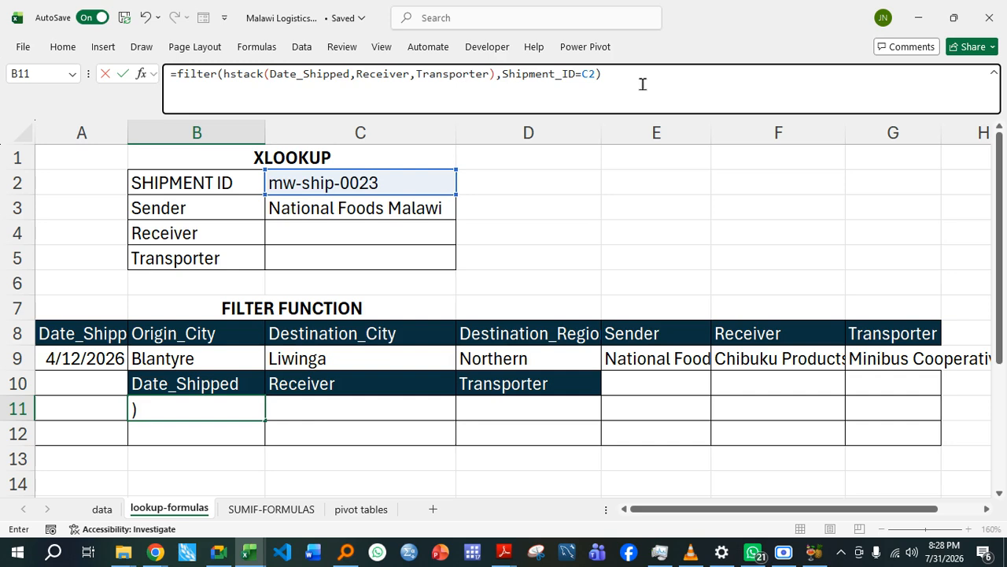
{"action": "key", "text": "Return"}
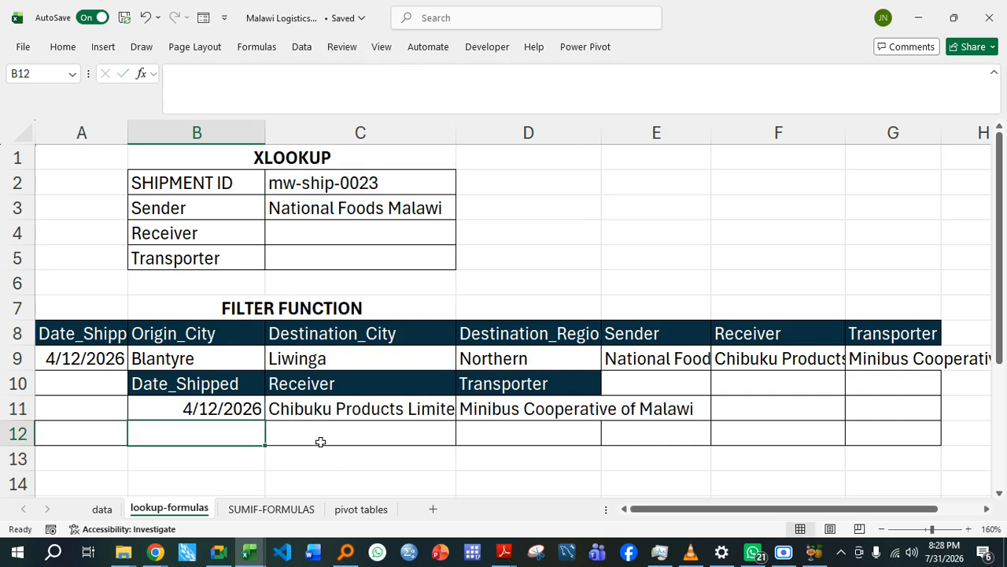
Examine the spilled Date_Shipped, Receiver and Transporter results in B11:D11 and the formula behind them.
{"action": "left_click", "coordinate": [319, 436]}
{"action": "left_click", "coordinate": [225, 413]}
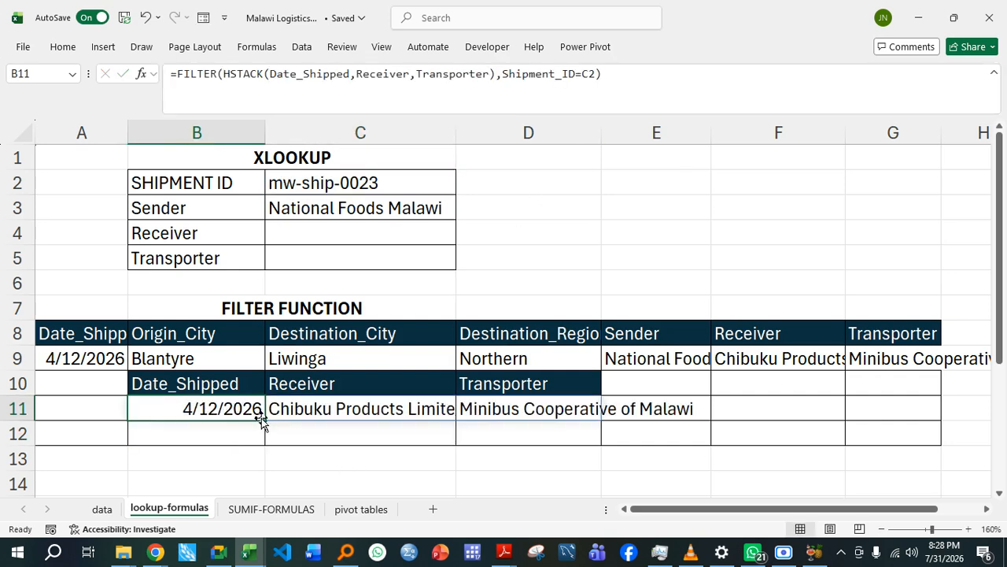
{"action": "left_click", "coordinate": [354, 407]}
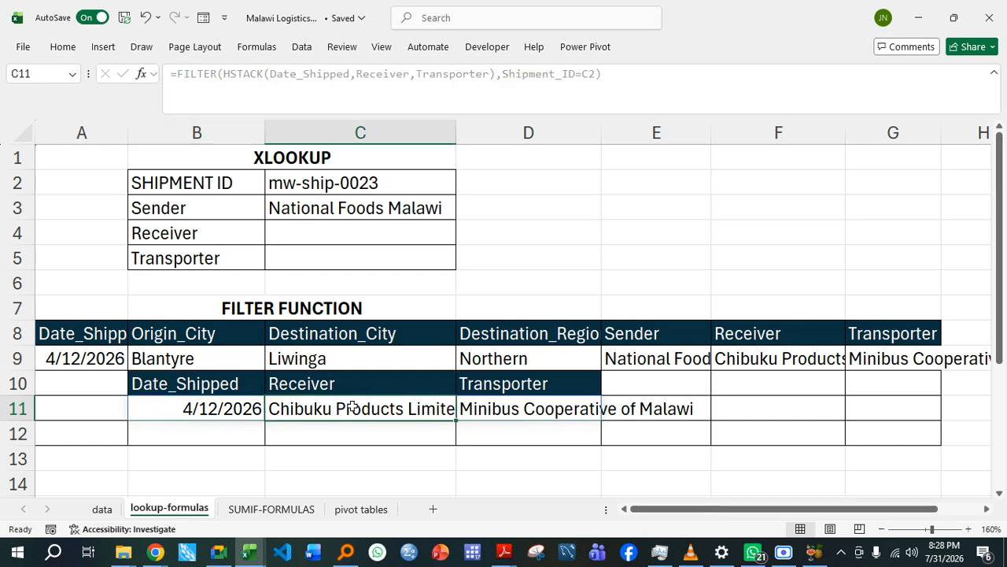
{"action": "left_click", "coordinate": [536, 409]}
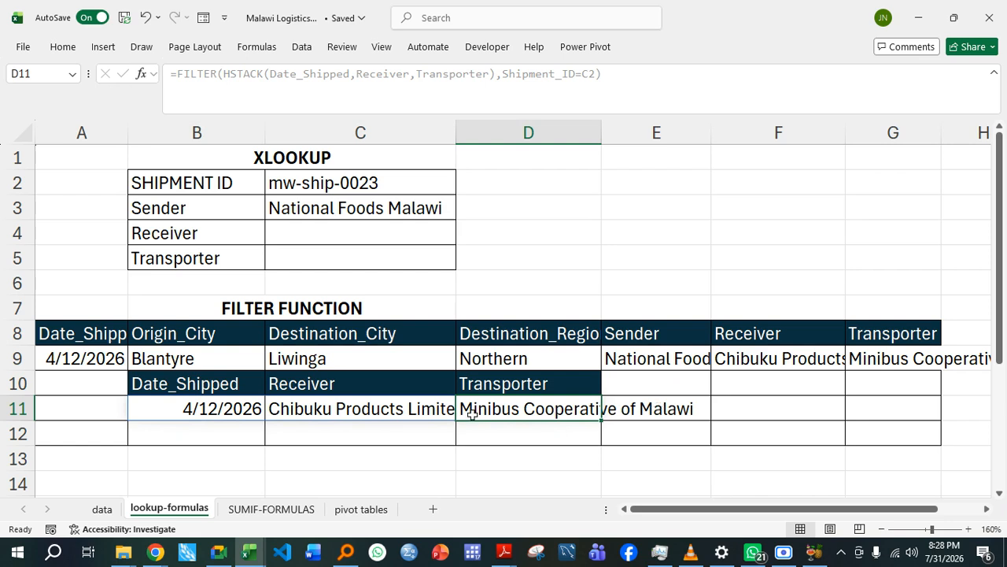
{"action": "left_click", "coordinate": [206, 408]}
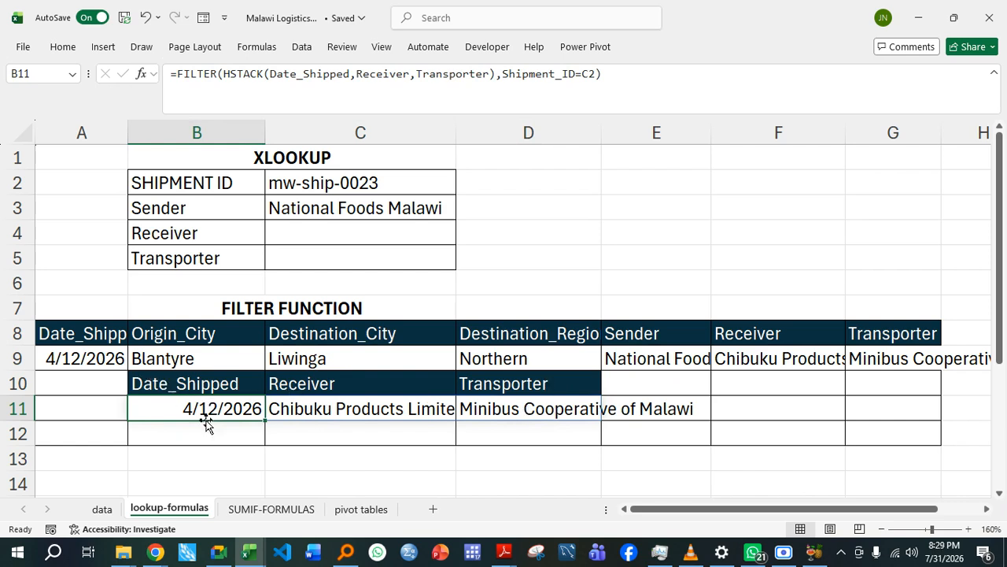
{"action": "left_click", "coordinate": [306, 407]}
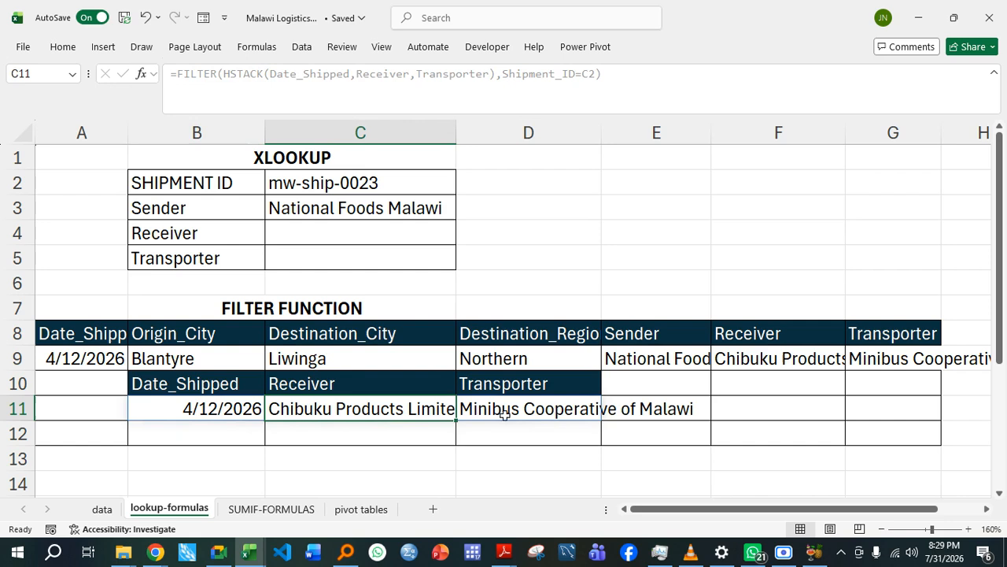
{"action": "left_click", "coordinate": [531, 410]}
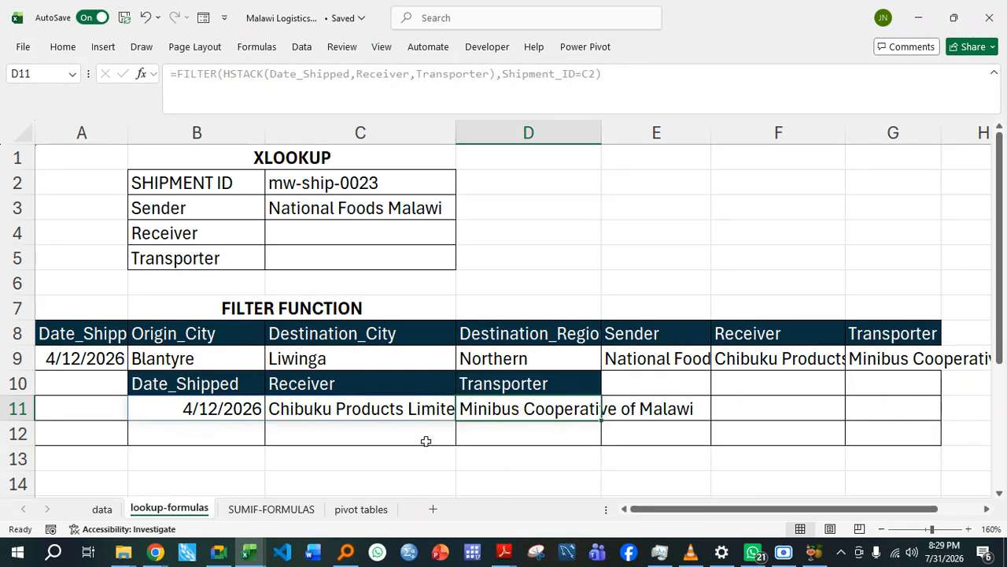
Change the shipment ID in cell C2 to mw-ship-0045.
{"action": "left_click", "coordinate": [381, 183]}
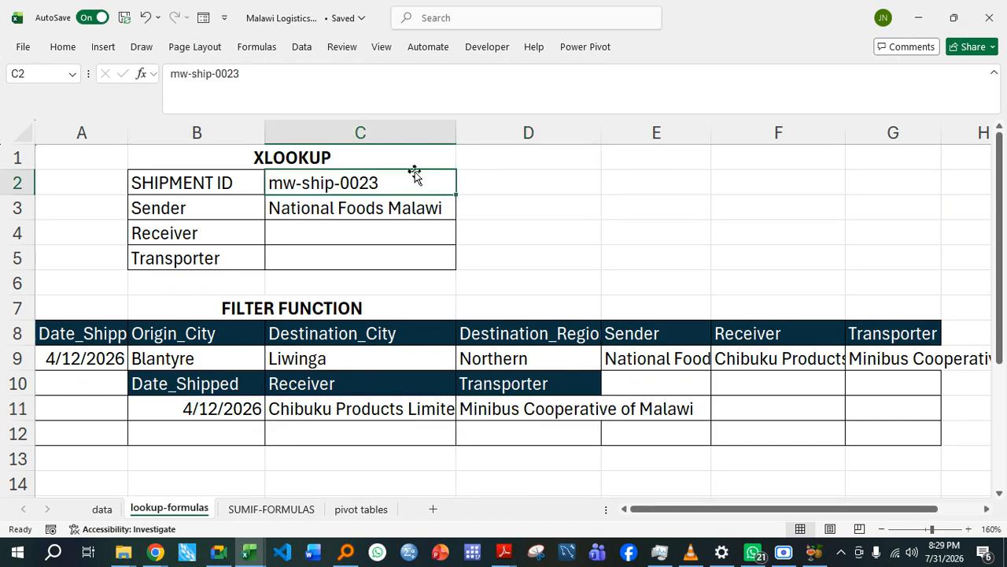
{"action": "left_click", "coordinate": [327, 74]}
{"action": "key", "text": "BackSpace"}
{"action": "key", "text": "BackSpace"}
{"action": "type", "text": "45"}
{"action": "key", "text": "Return"}
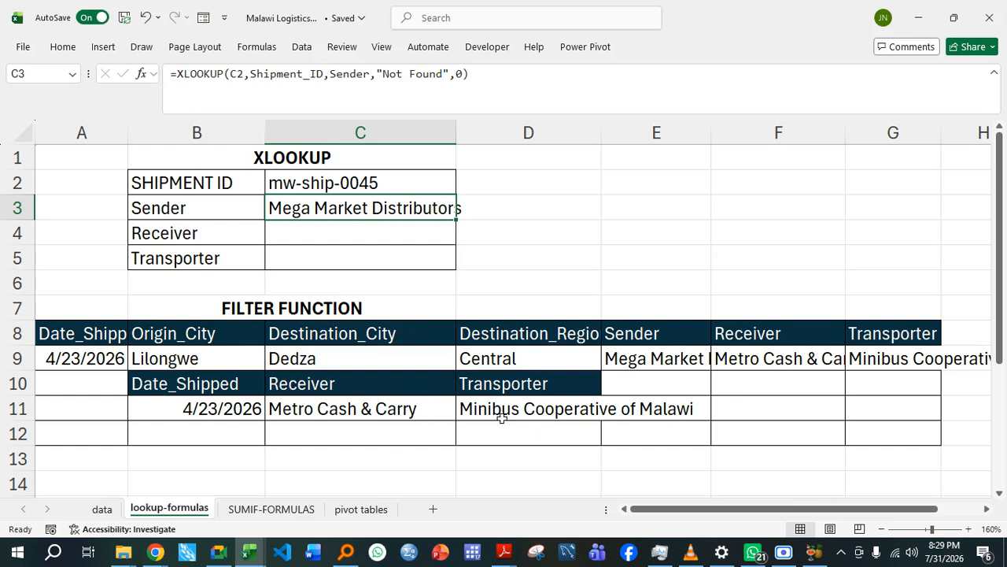
Autofit column D to its contents and select the FILTER formula cell B11.
{"action": "double_click", "coordinate": [602, 123]}
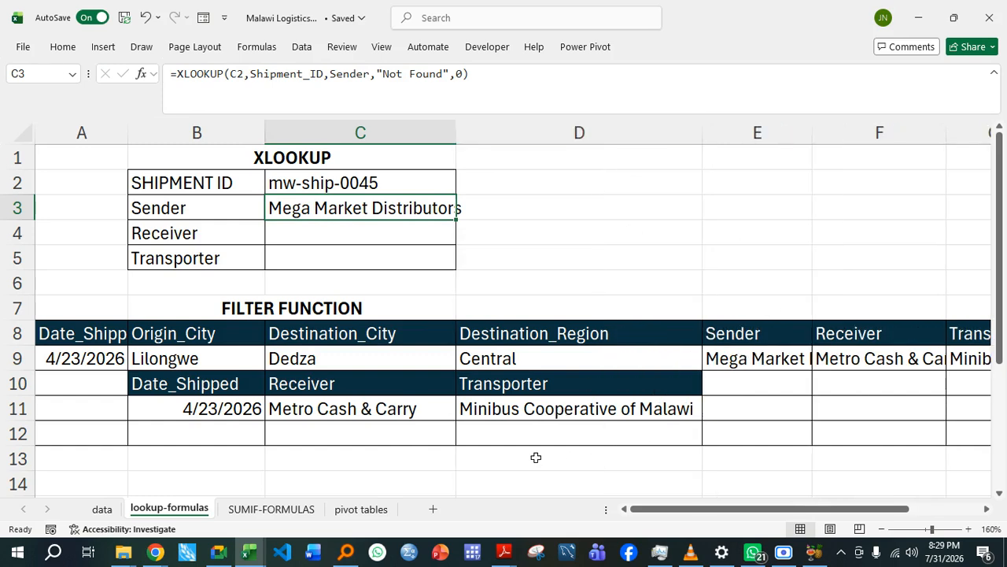
{"action": "left_click", "coordinate": [506, 436]}
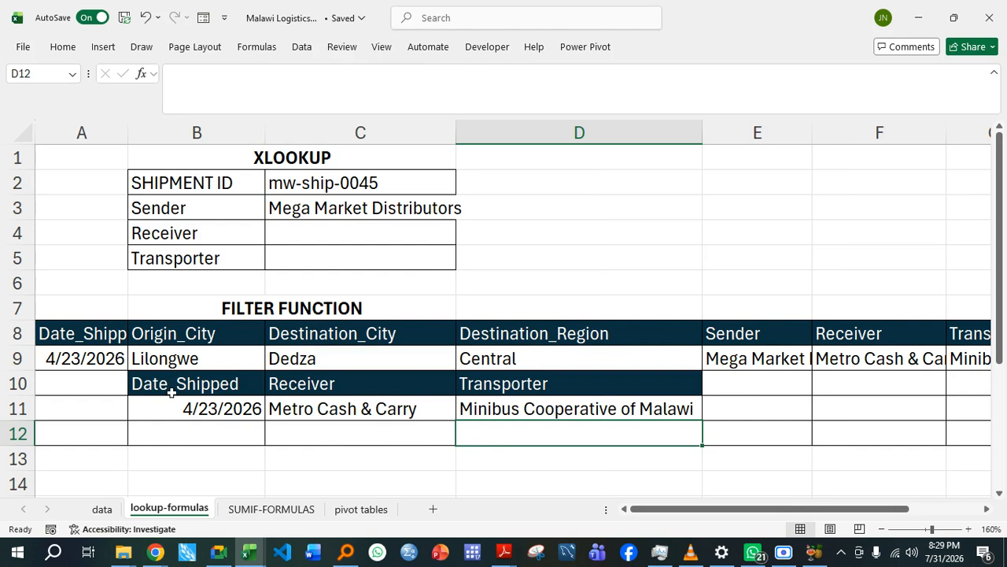
{"action": "left_click", "coordinate": [148, 406]}
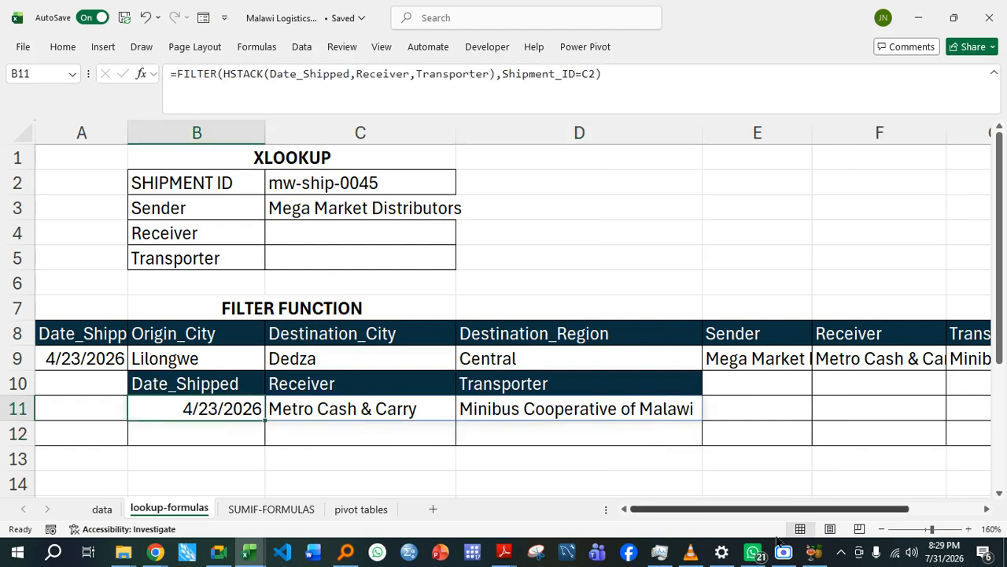
{"action": "mouse_move", "coordinate": [784, 555]}
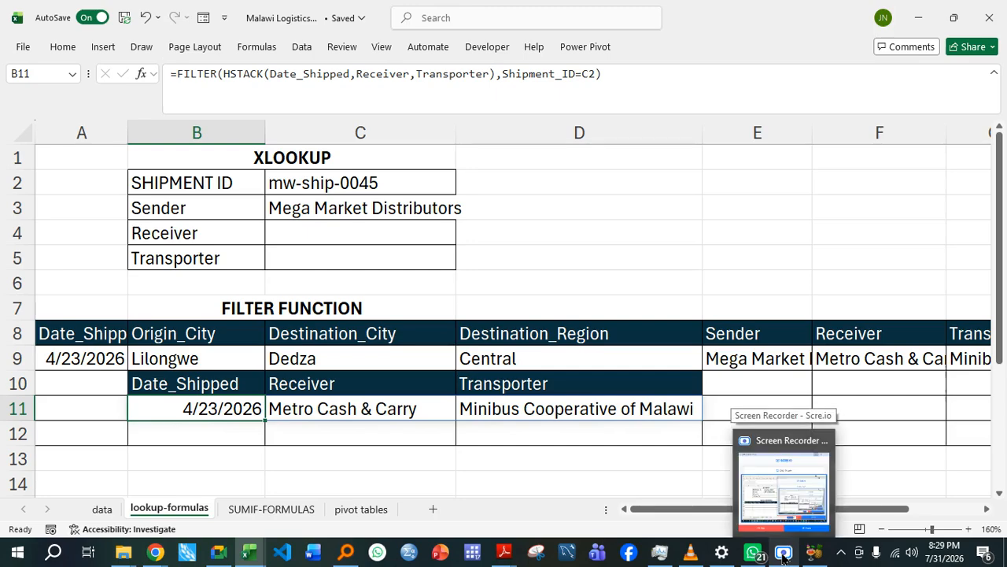